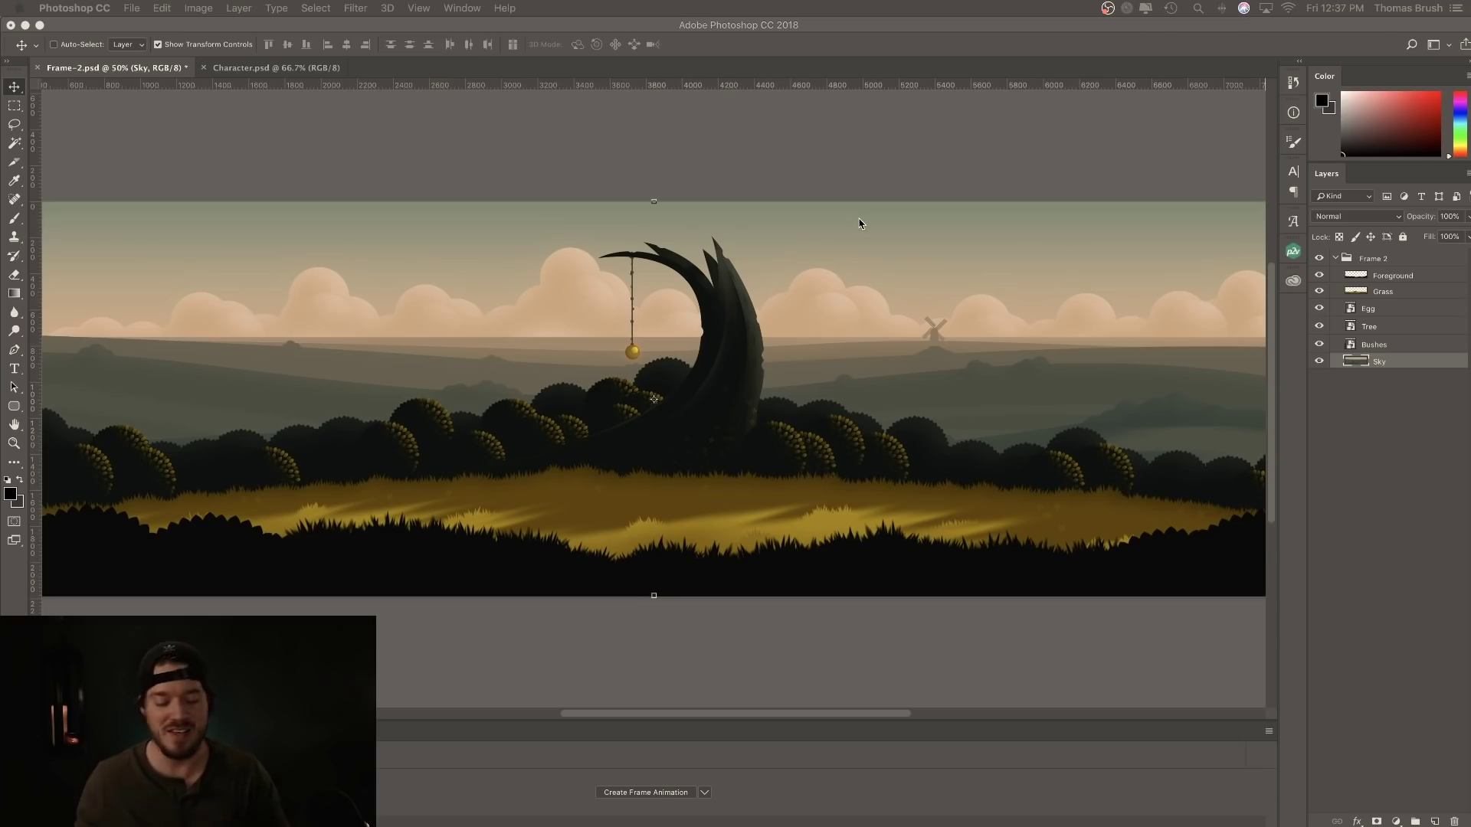
Zoom out, marquee the whole landscape and open Image Size to read 7680 × 2189 px
click(14, 106)
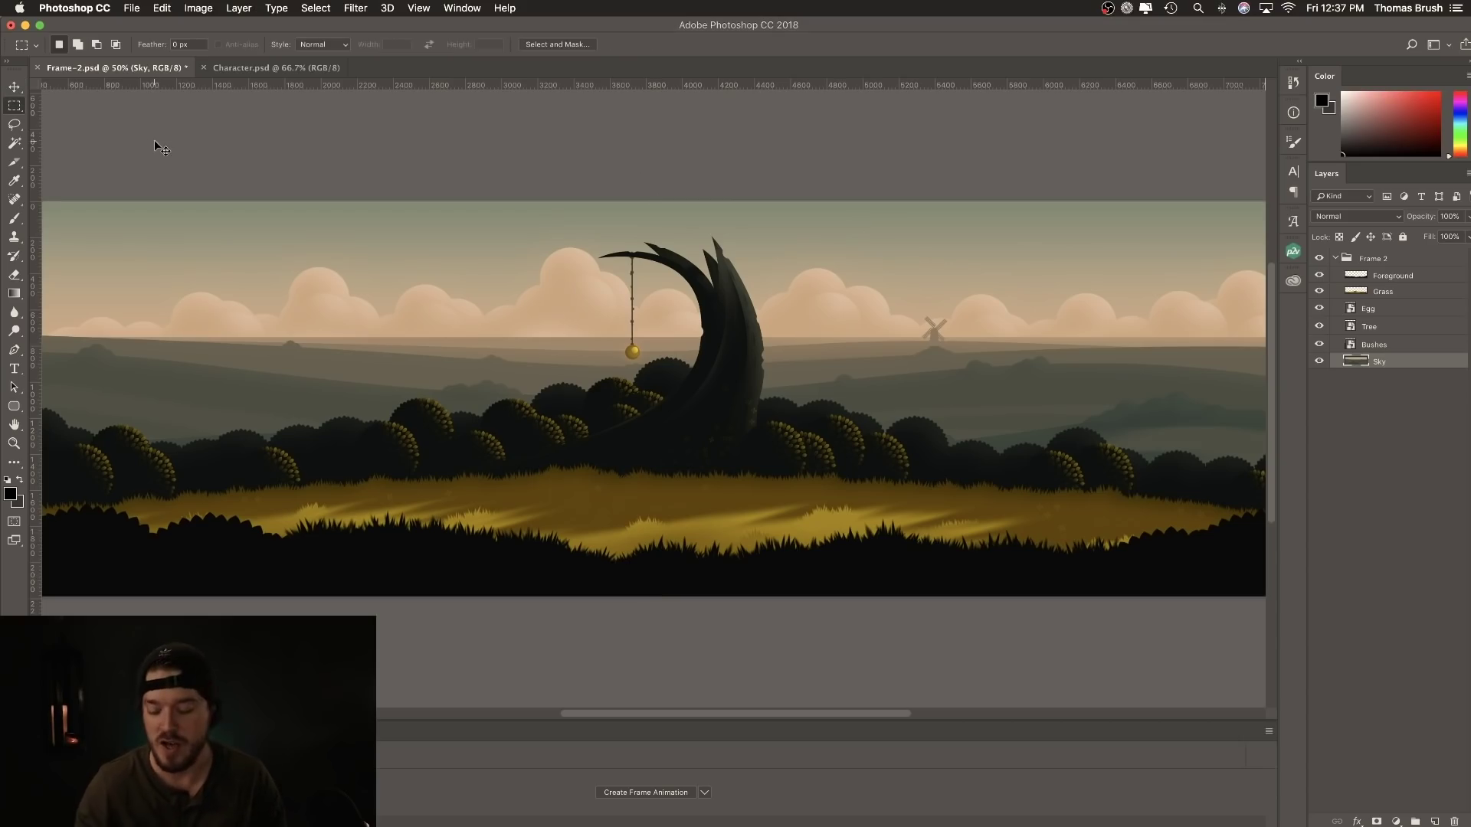
key(super+minus)
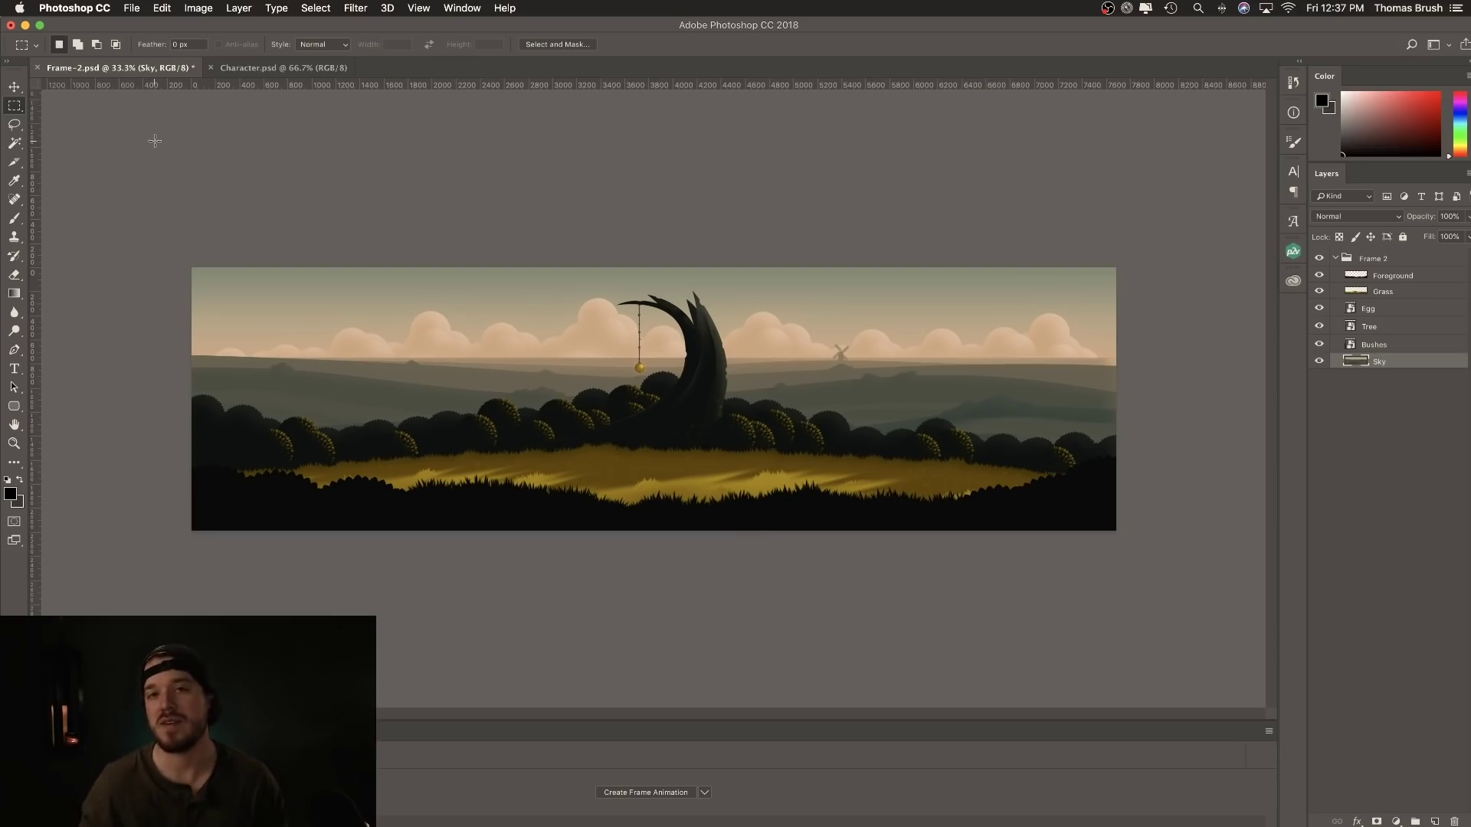
drag(171, 256, 1317, 633)
key(super+alt+i)
drag(1180, 346, 854, 198)
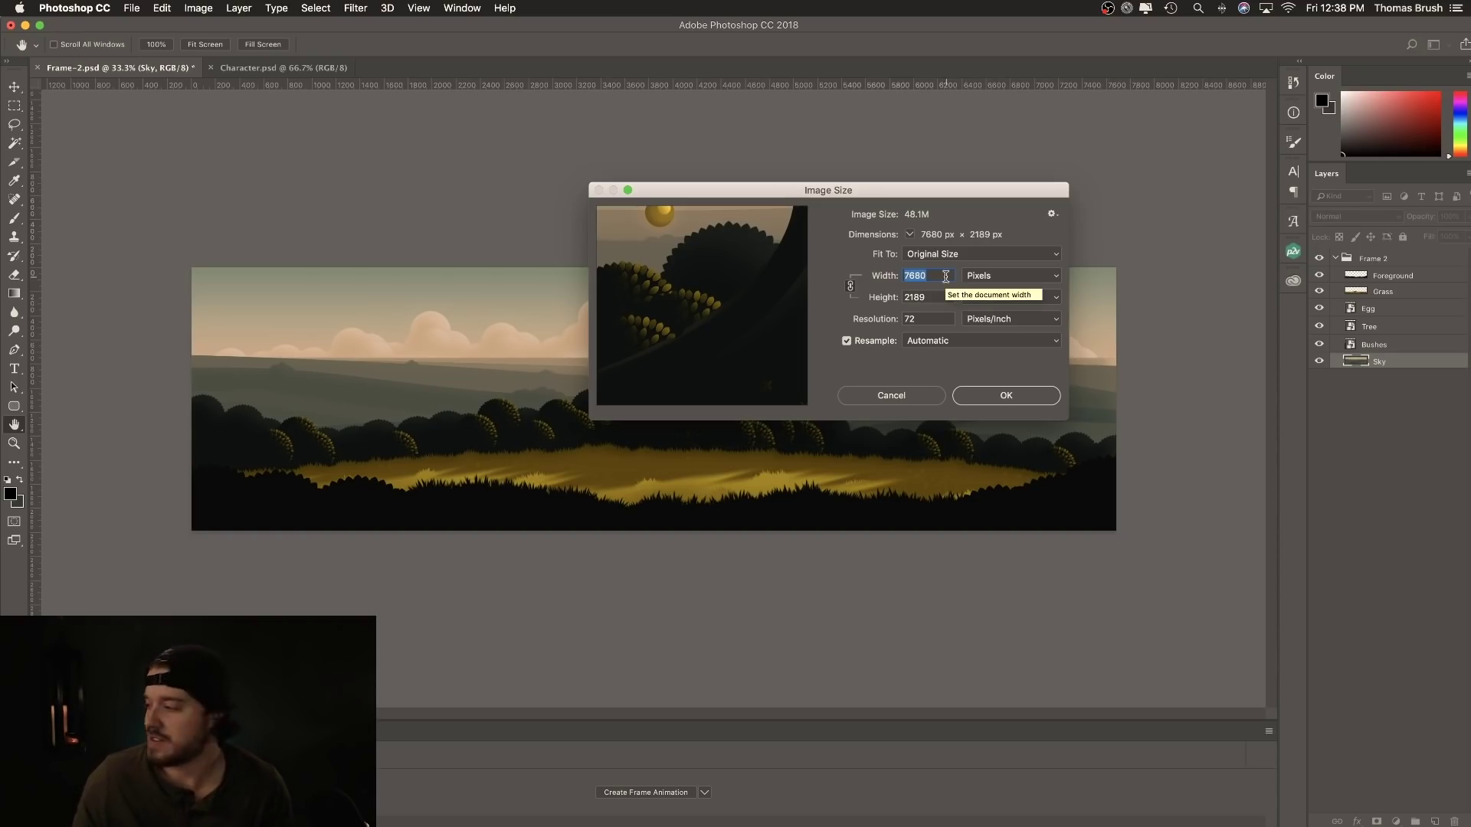
Close Image Size, then use the Move tool to select the Foreground, Grass, Bushes and Sky layers
double_click(934, 297)
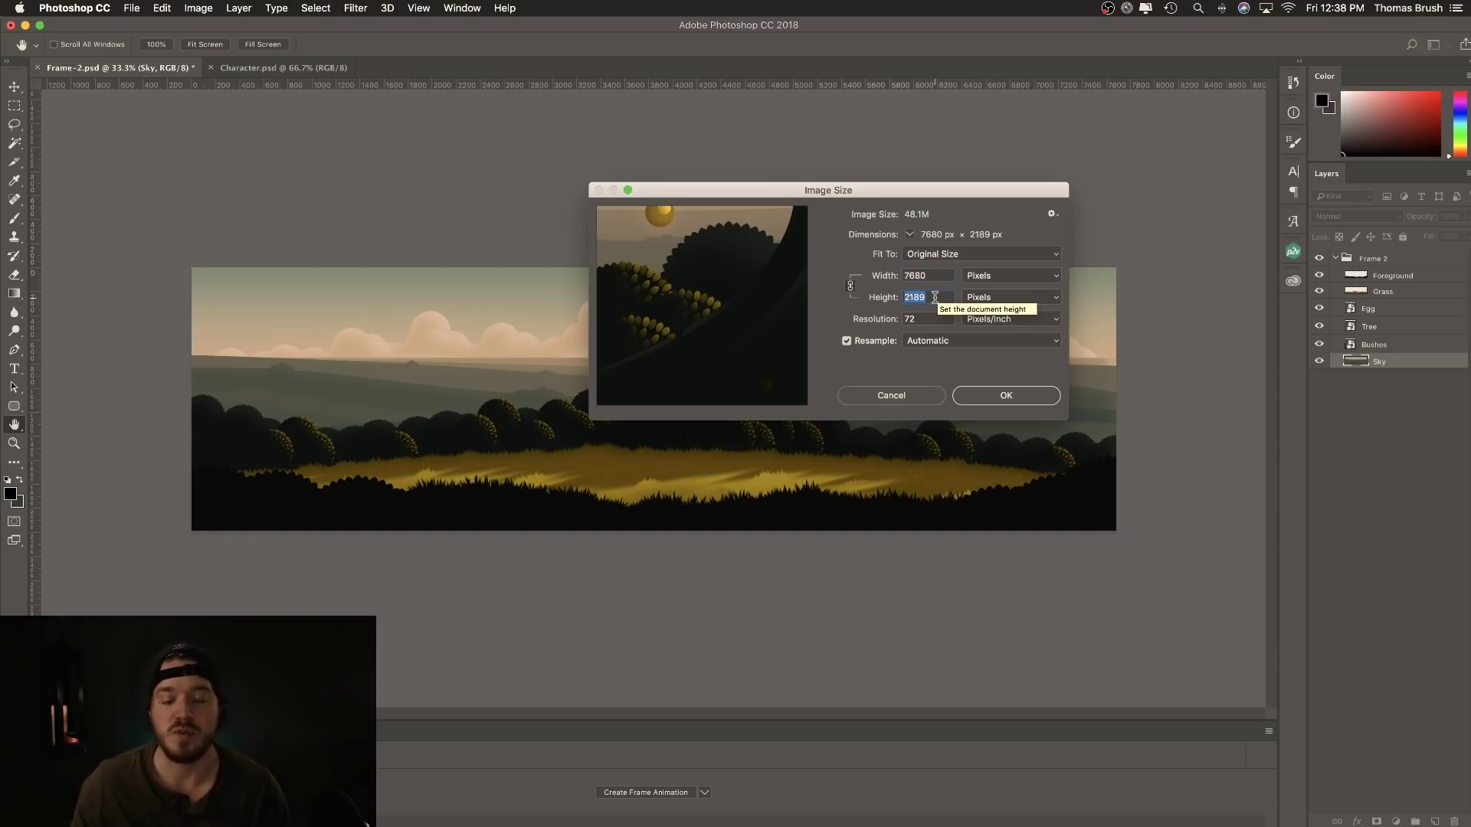
click(991, 397)
key(v)
super+click(958, 490)
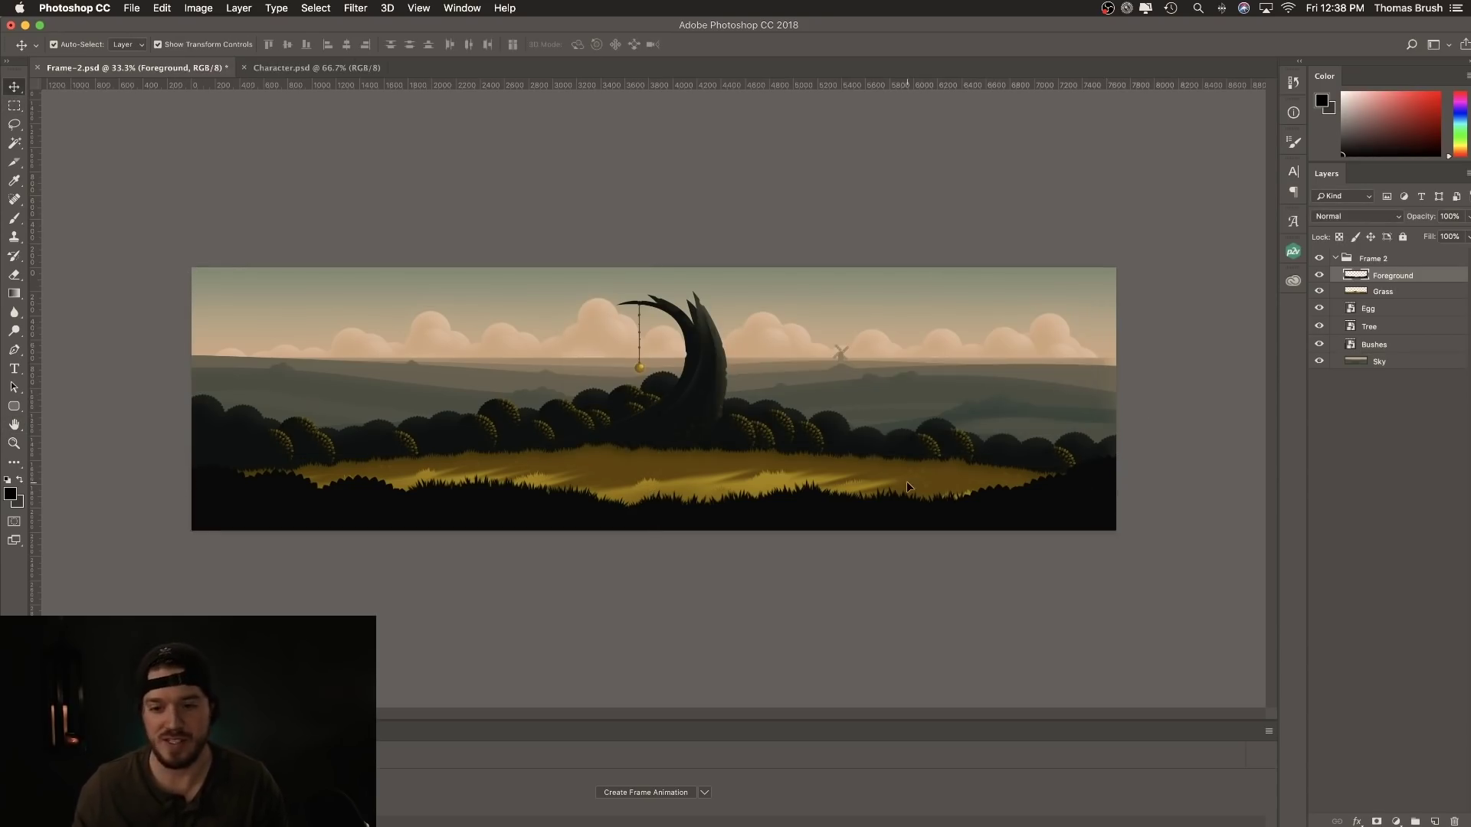
super+click(925, 445)
super+click(941, 451)
super+click(879, 387)
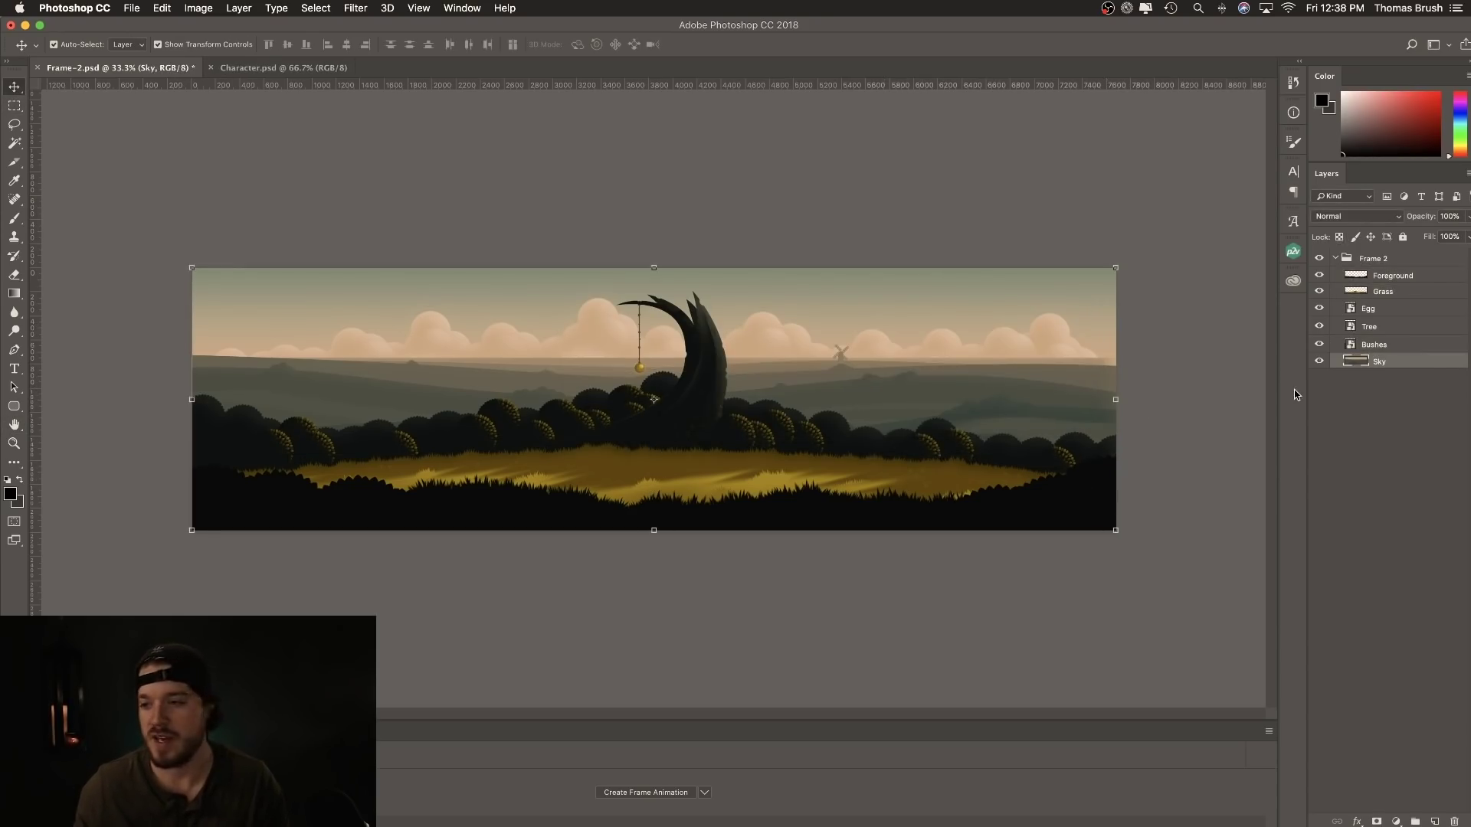
click(1408, 277)
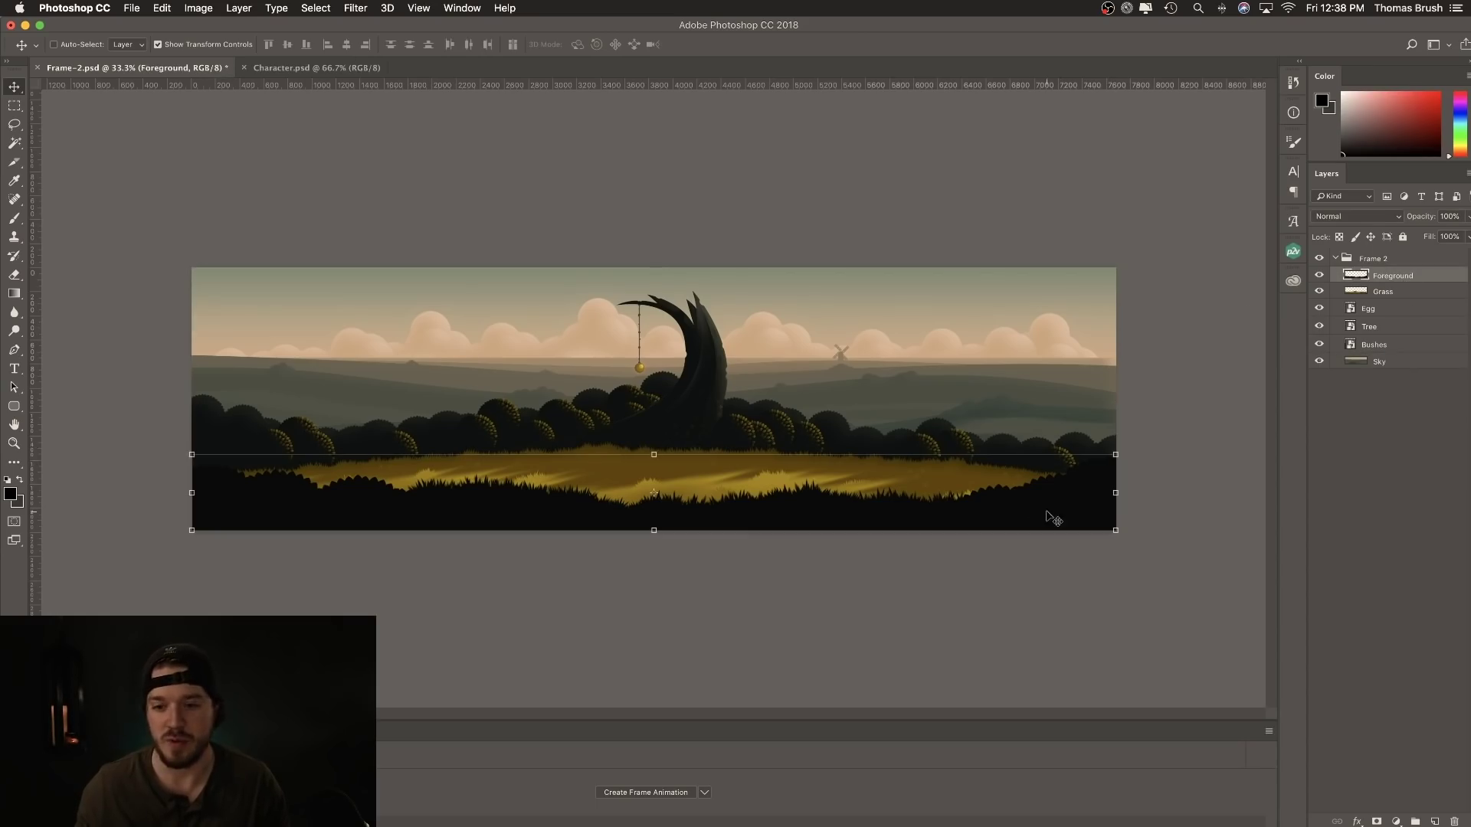
Trial-move the Foreground, Grass, Tree, Egg, Bushes and Sky layers, undoing each move
drag(1047, 516, 1008, 454)
key(super+z)
super+drag(860, 491, 873, 445)
key(super+z)
mouse_move(725, 375)
super+mouse_down()
mouse_move(779, 368)
mouse_move(739, 355)
super+mouse_up()
key(super+z)
super+drag(640, 364, 743, 369)
key(super+z)
super+drag(855, 455, 1013, 325)
key(super+z)
super+click(1049, 370)
key(super+z)
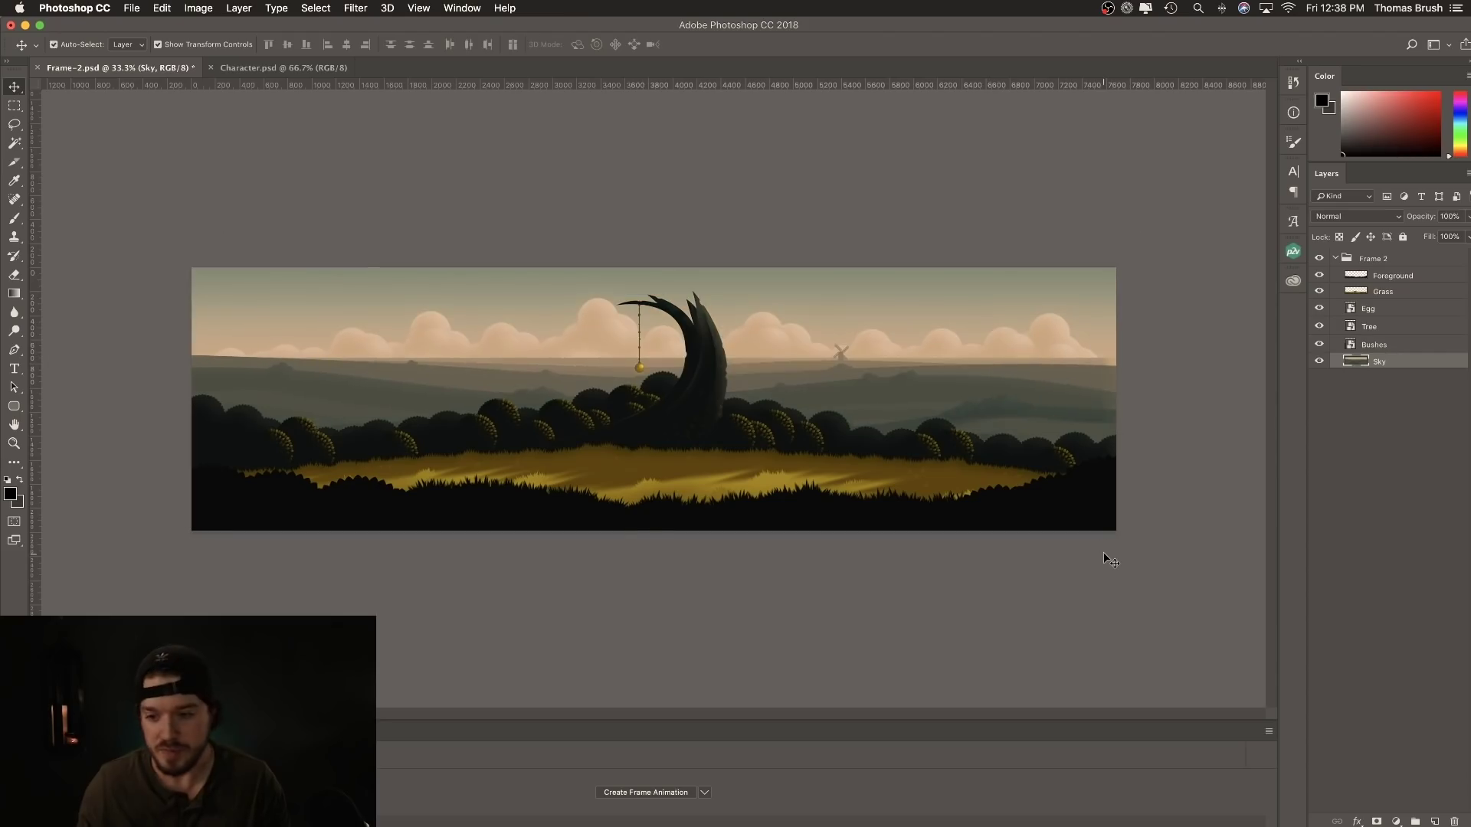
super+click(1110, 561)
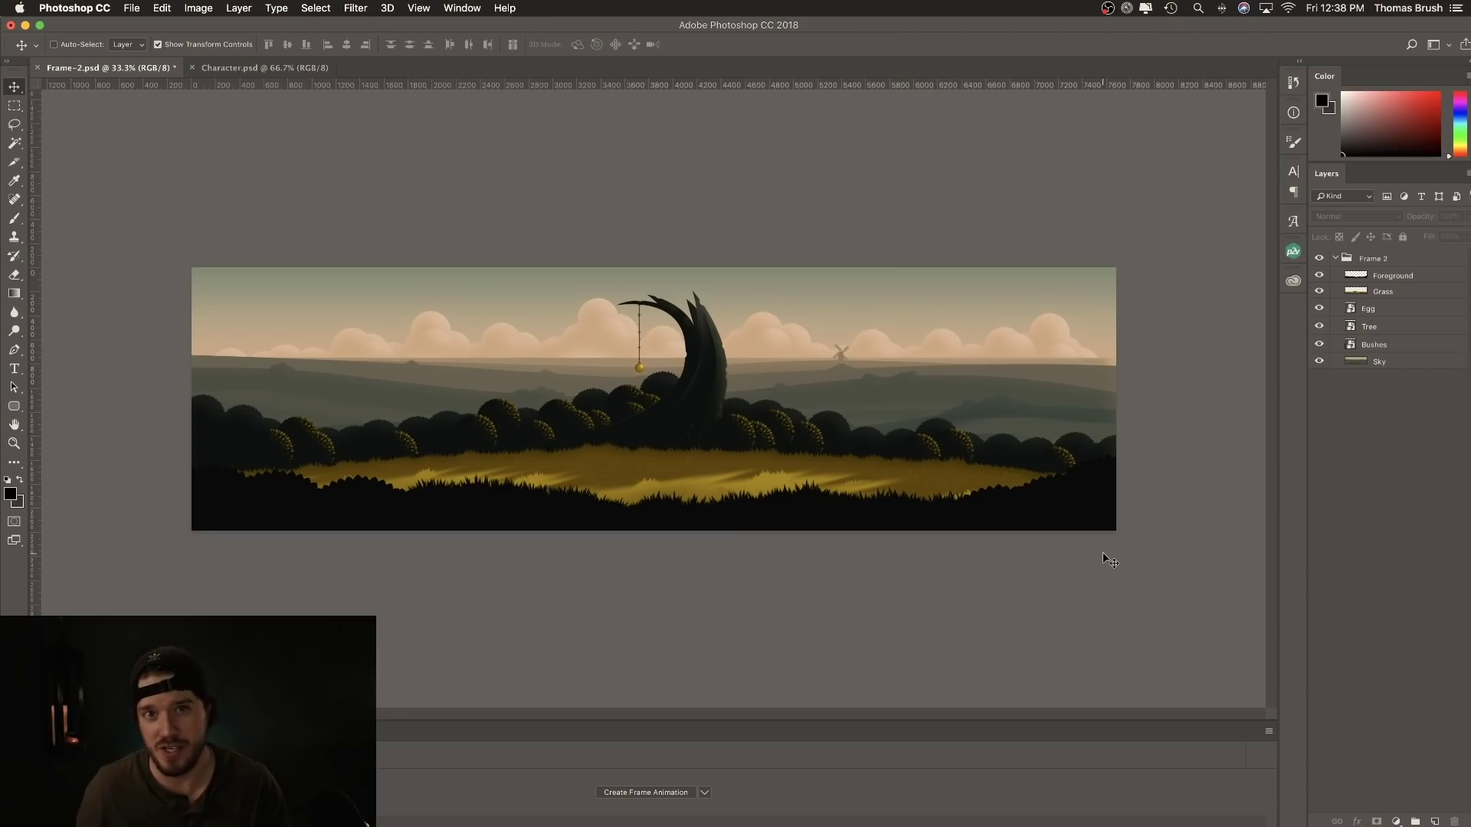
Run the Photoshop-LayersToPNG script with Images output kept at ./Layers/ to export the layers
click(131, 8)
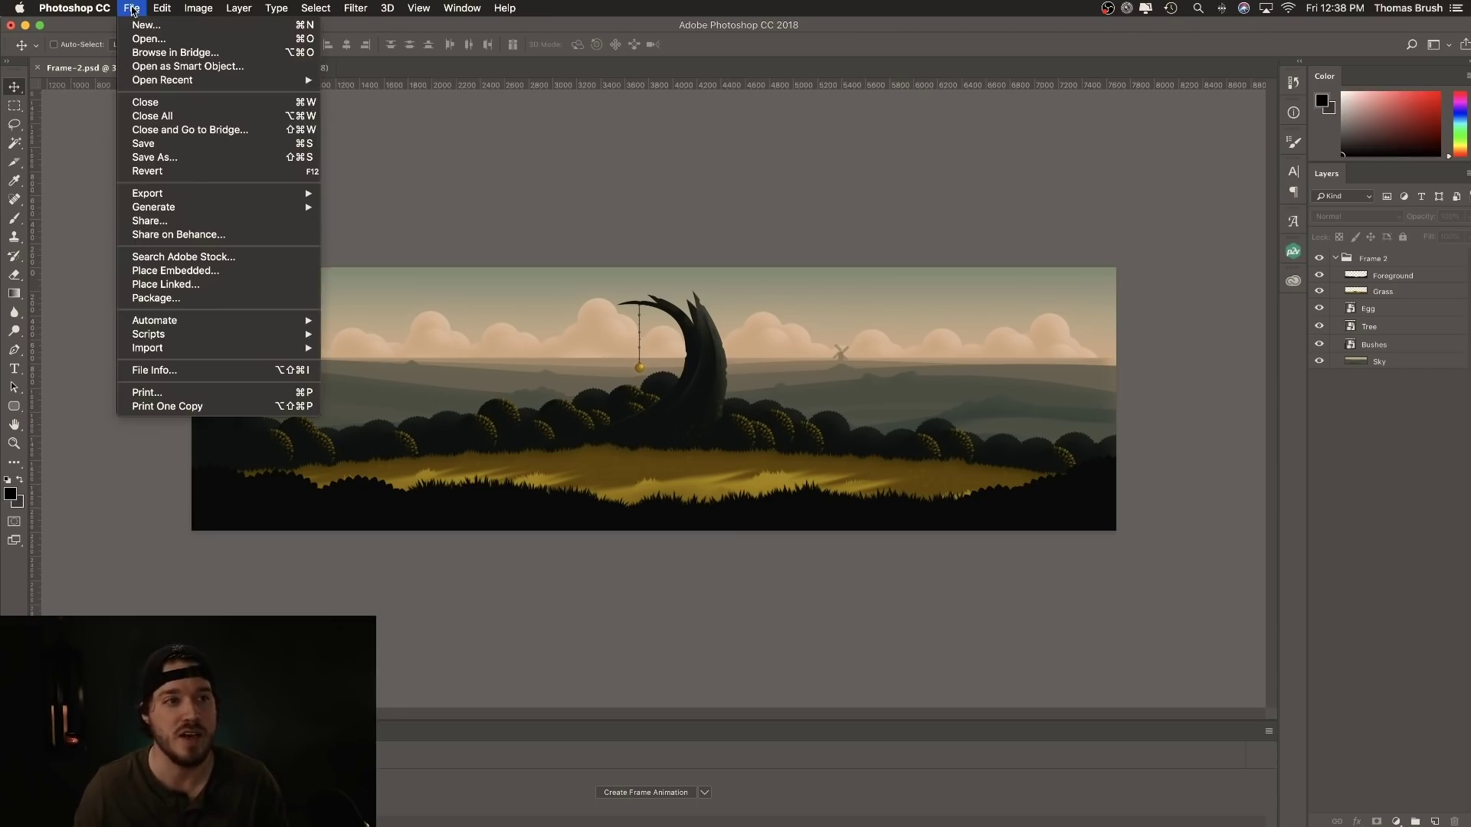
mouse_move(233, 336)
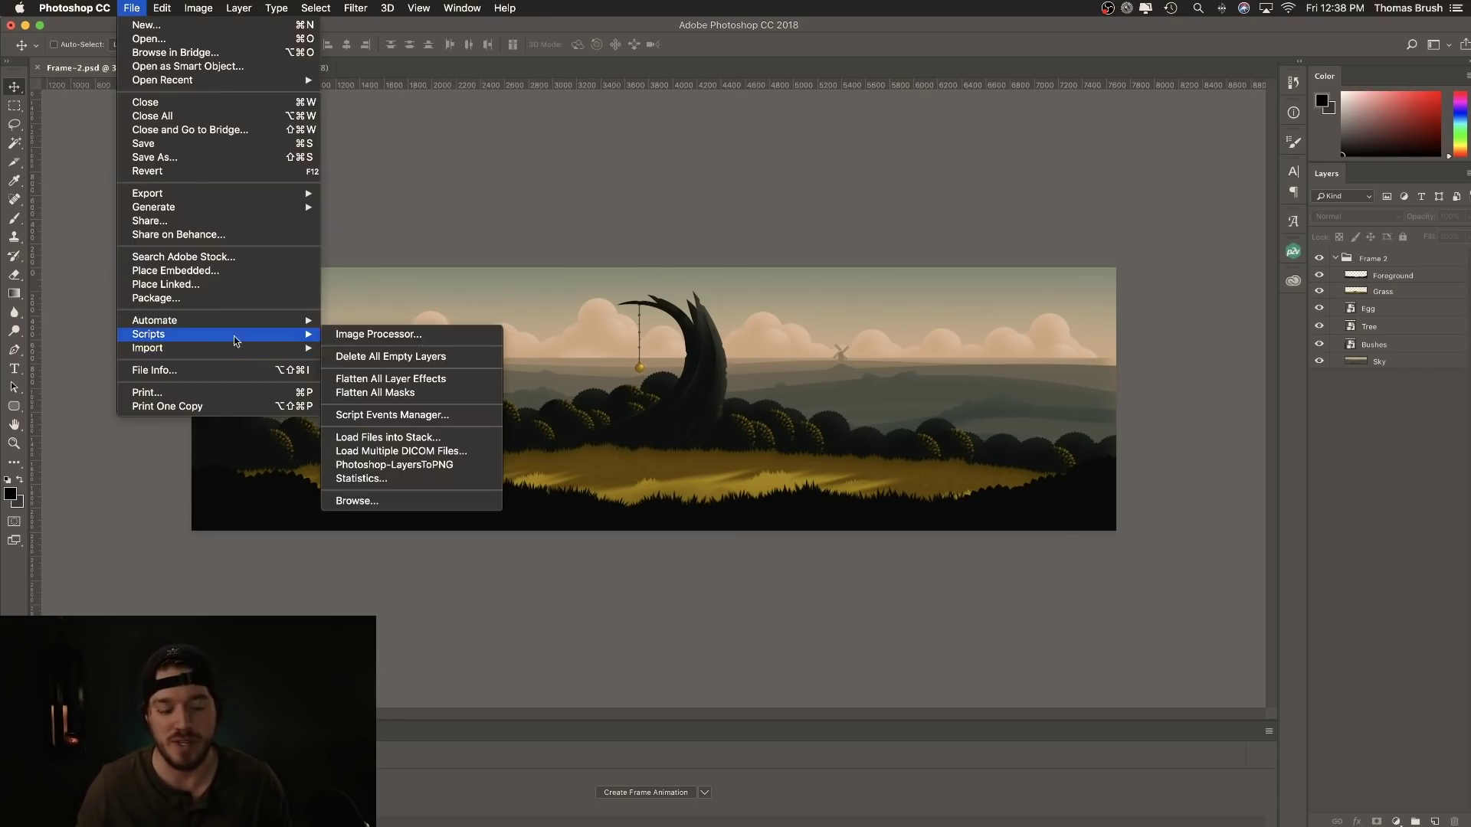
click(466, 465)
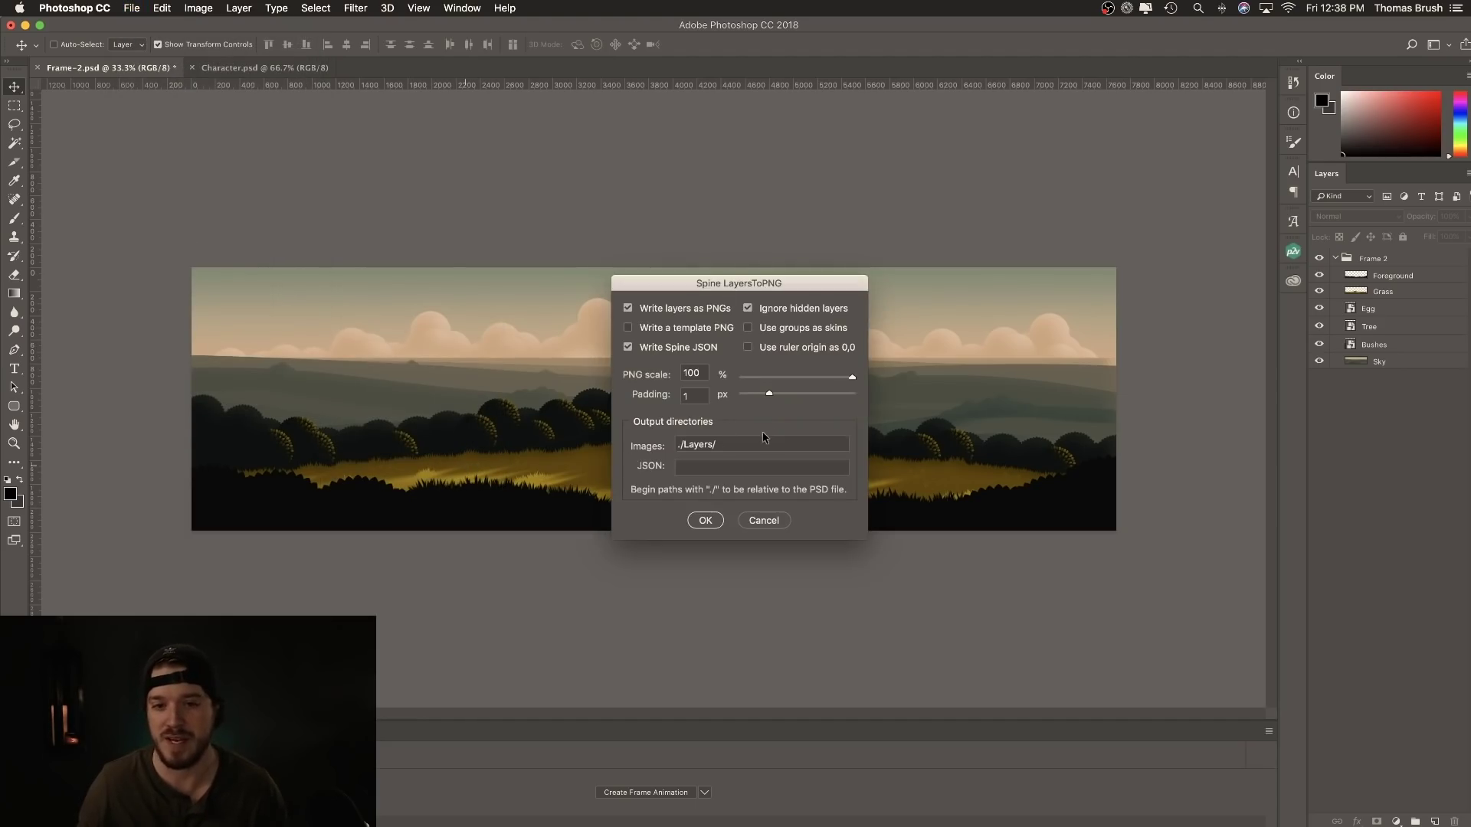
drag(788, 283, 985, 279)
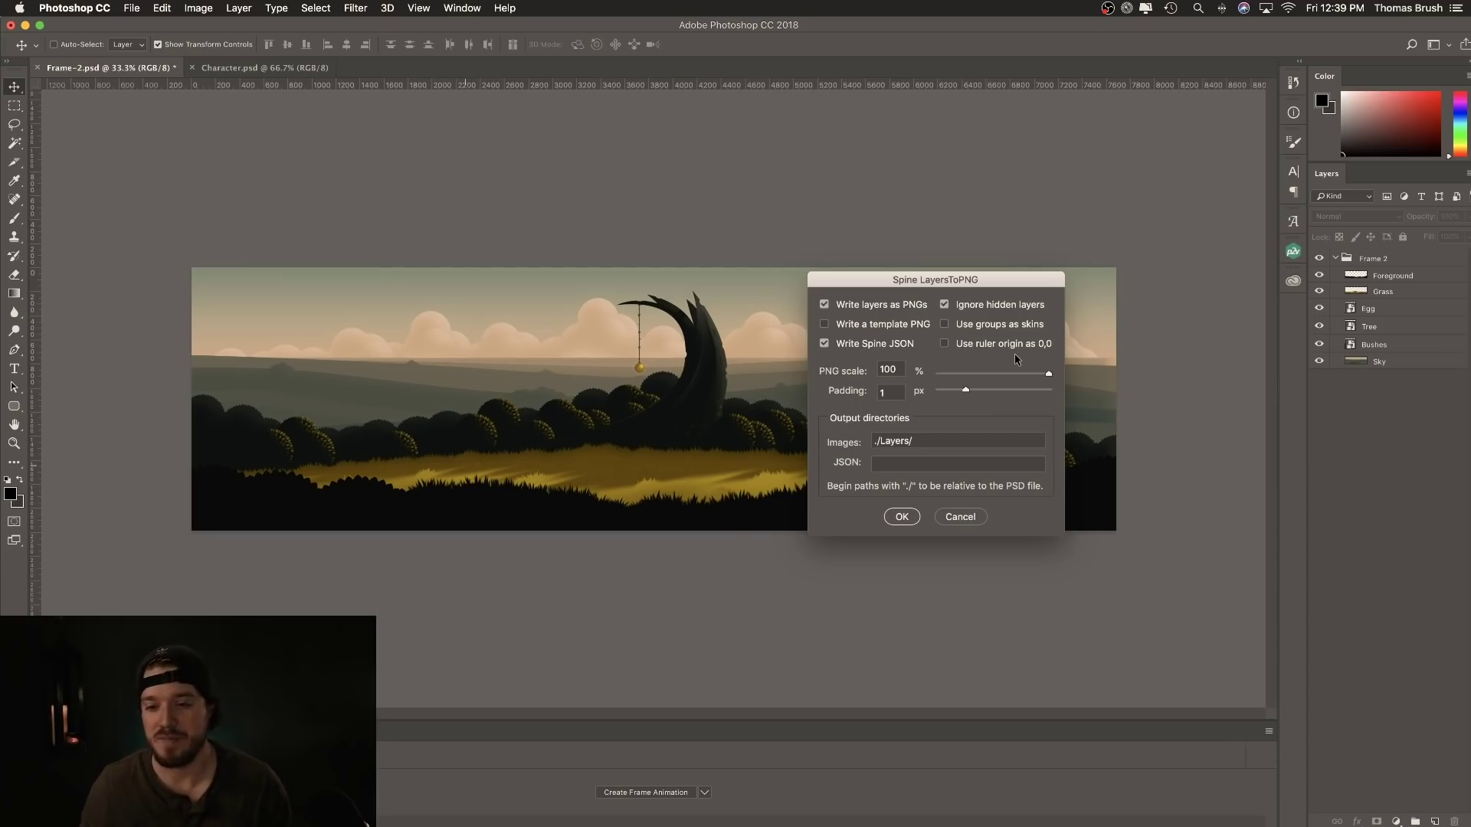
click(889, 438)
click(936, 442)
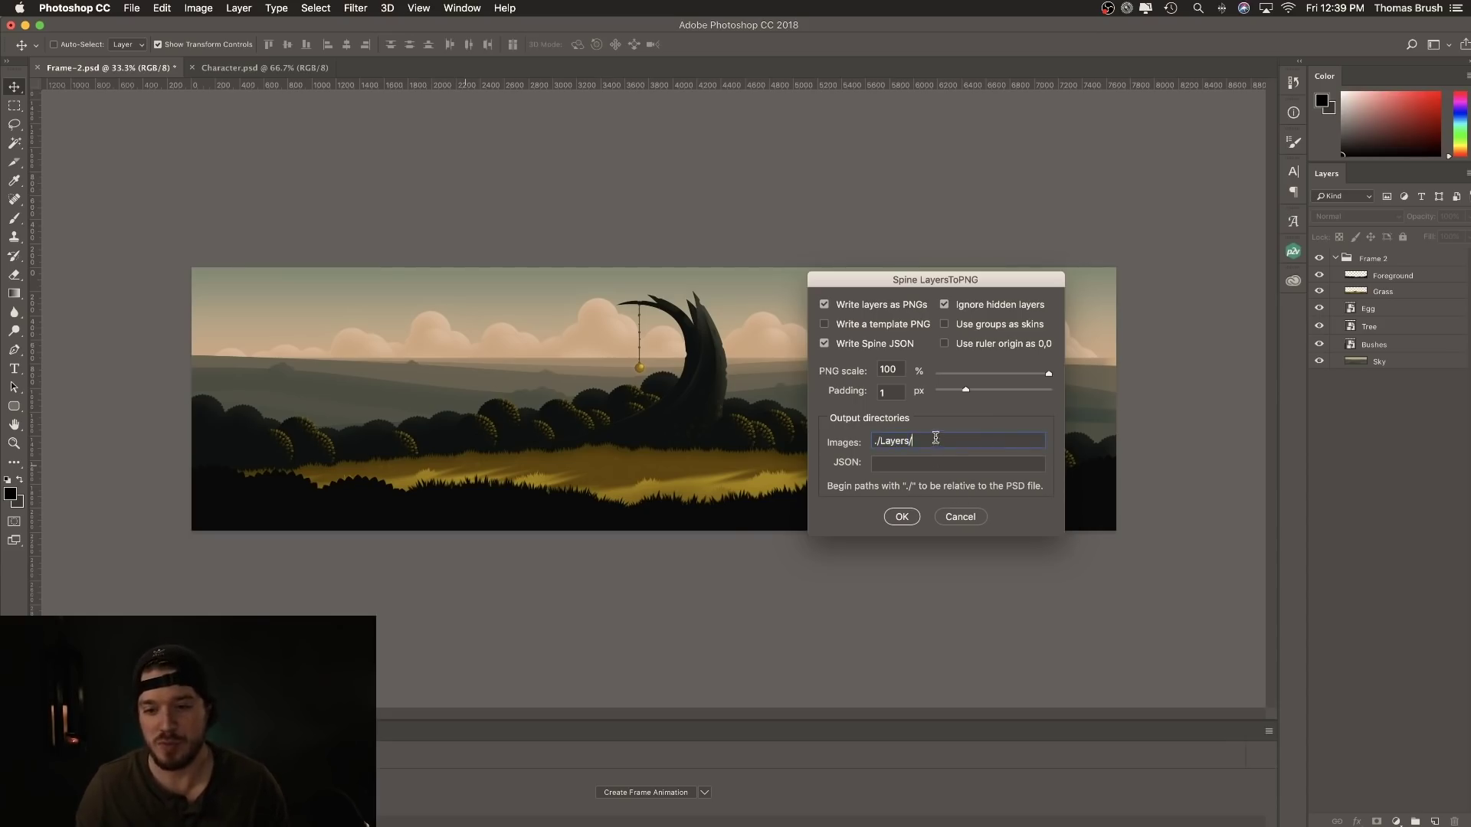
click(901, 518)
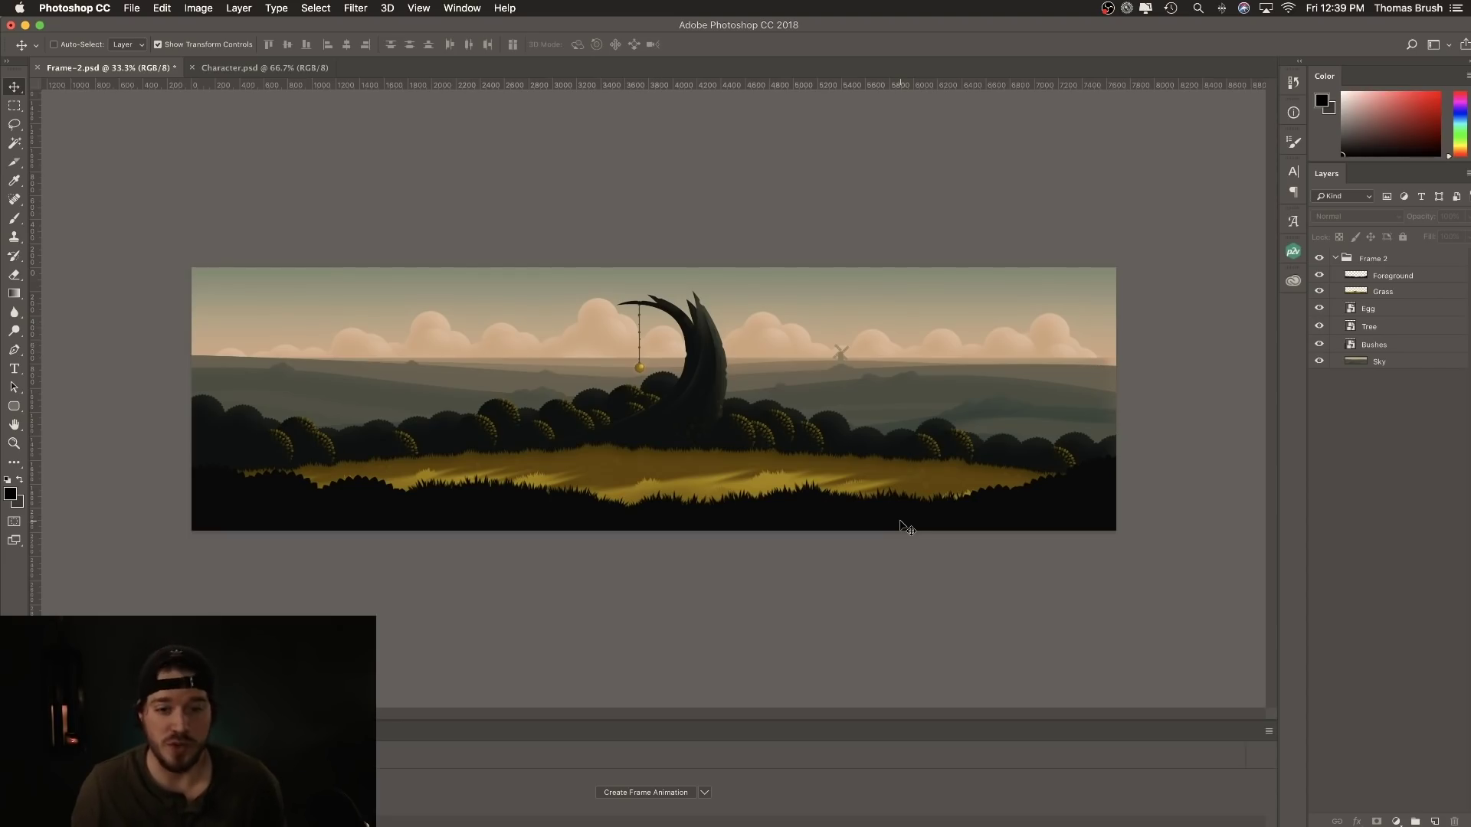
Switch over to Unity and select the Main Camera
key(super+Tab)
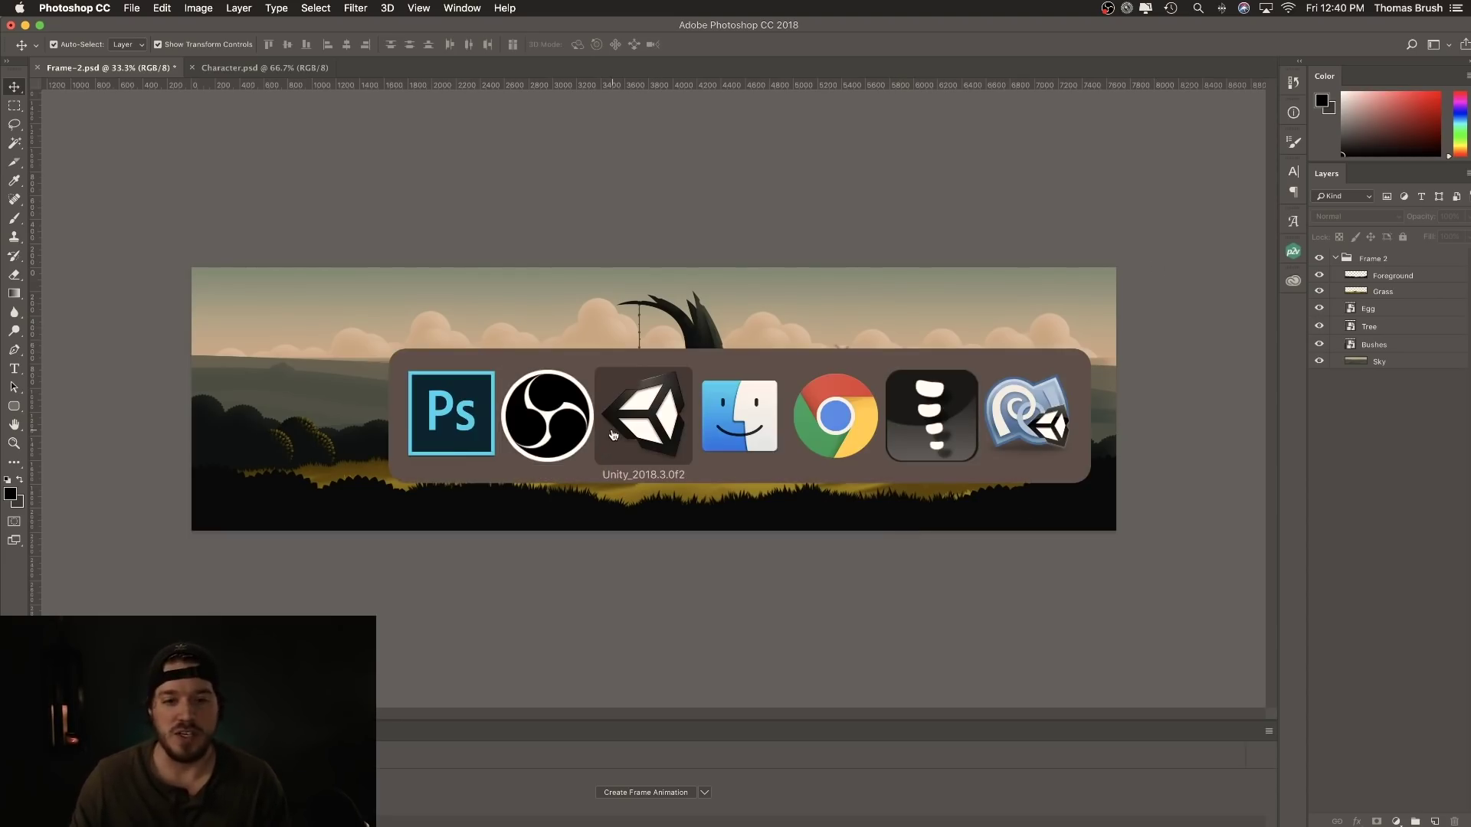
click(613, 434)
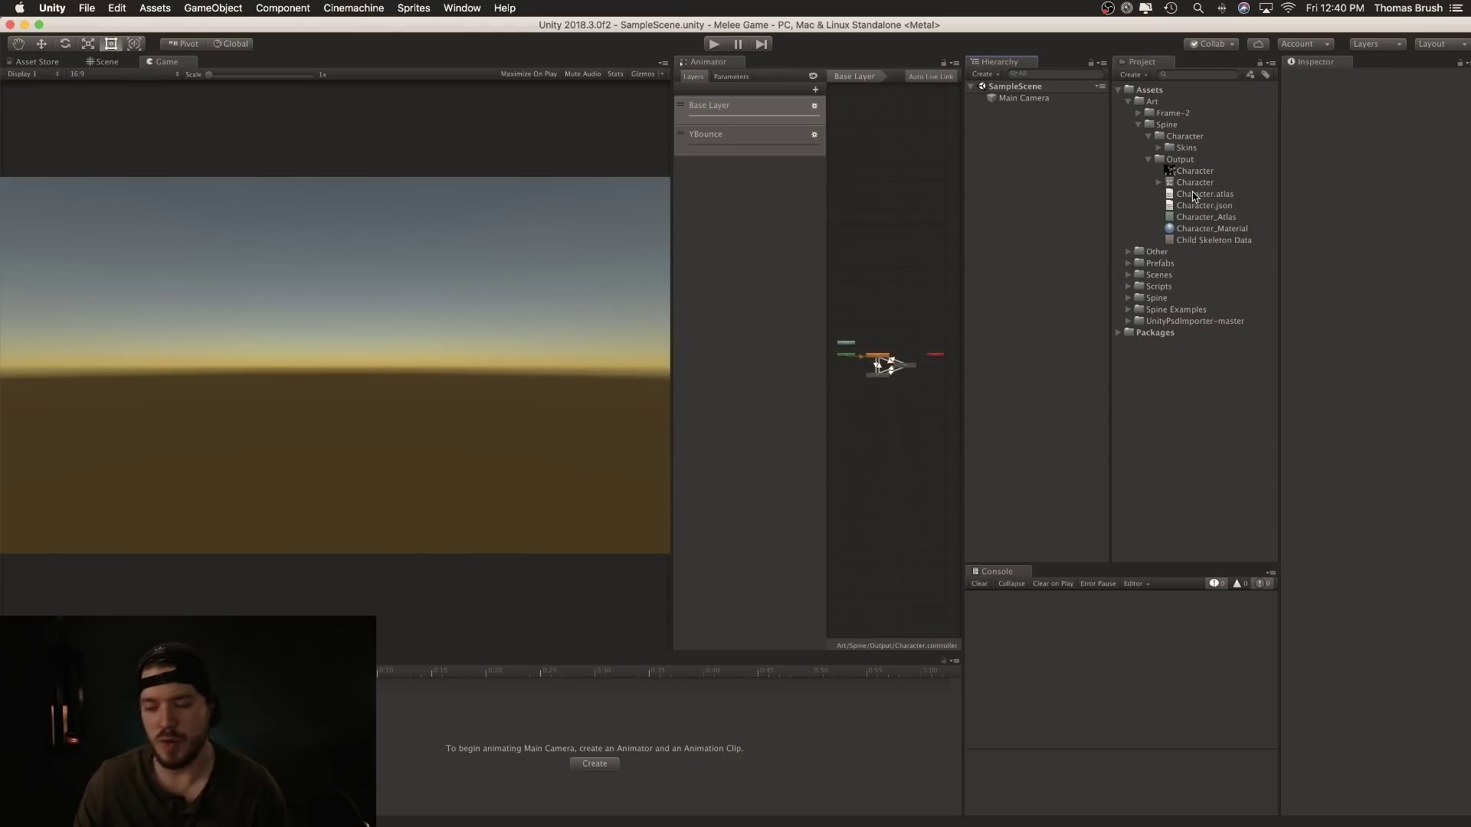
click(1018, 99)
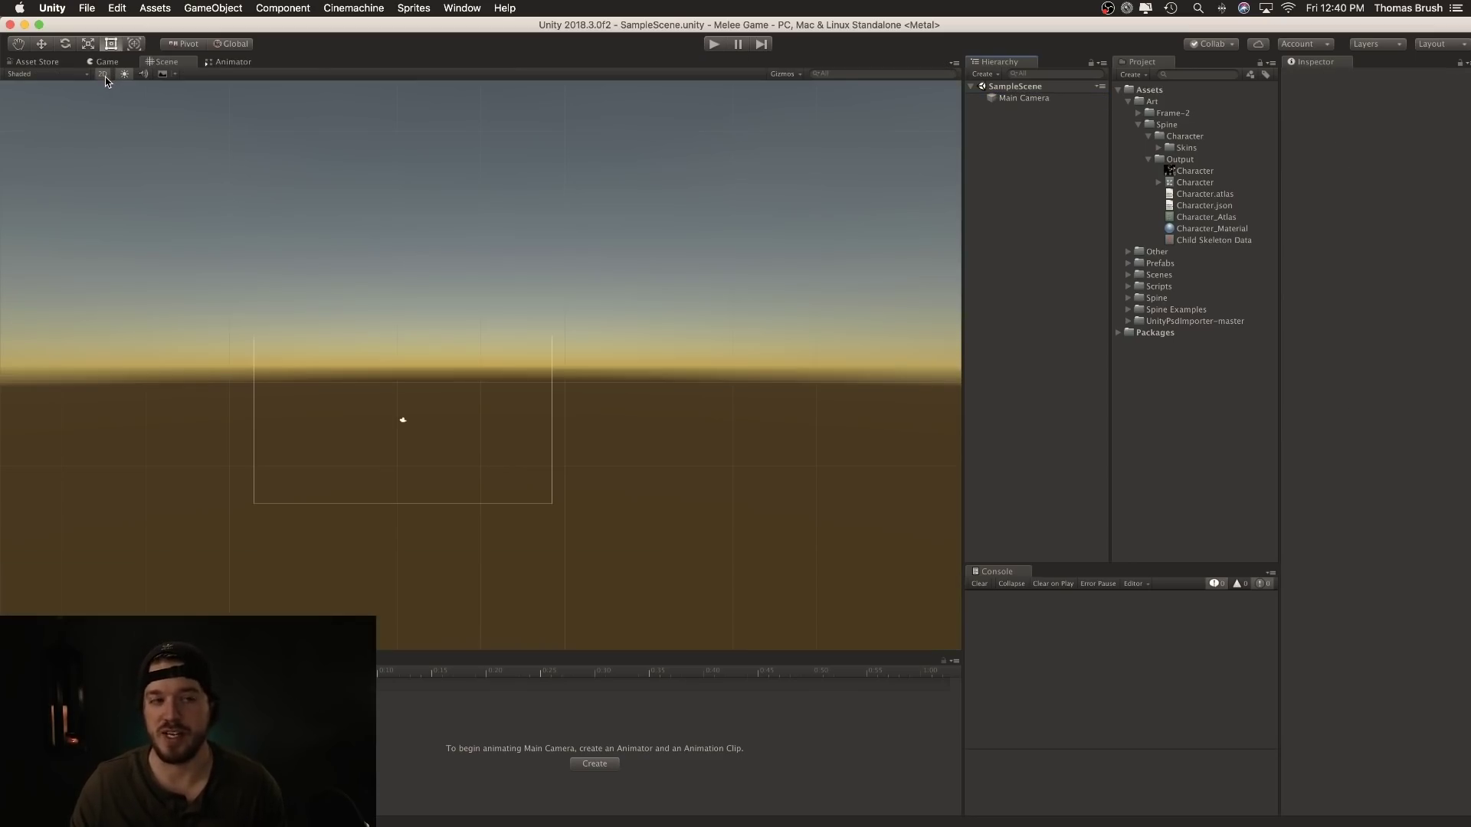
Toggle the Scene view to 3D and back to 2D, centre the camera frame, and reselect Main Camera
click(106, 77)
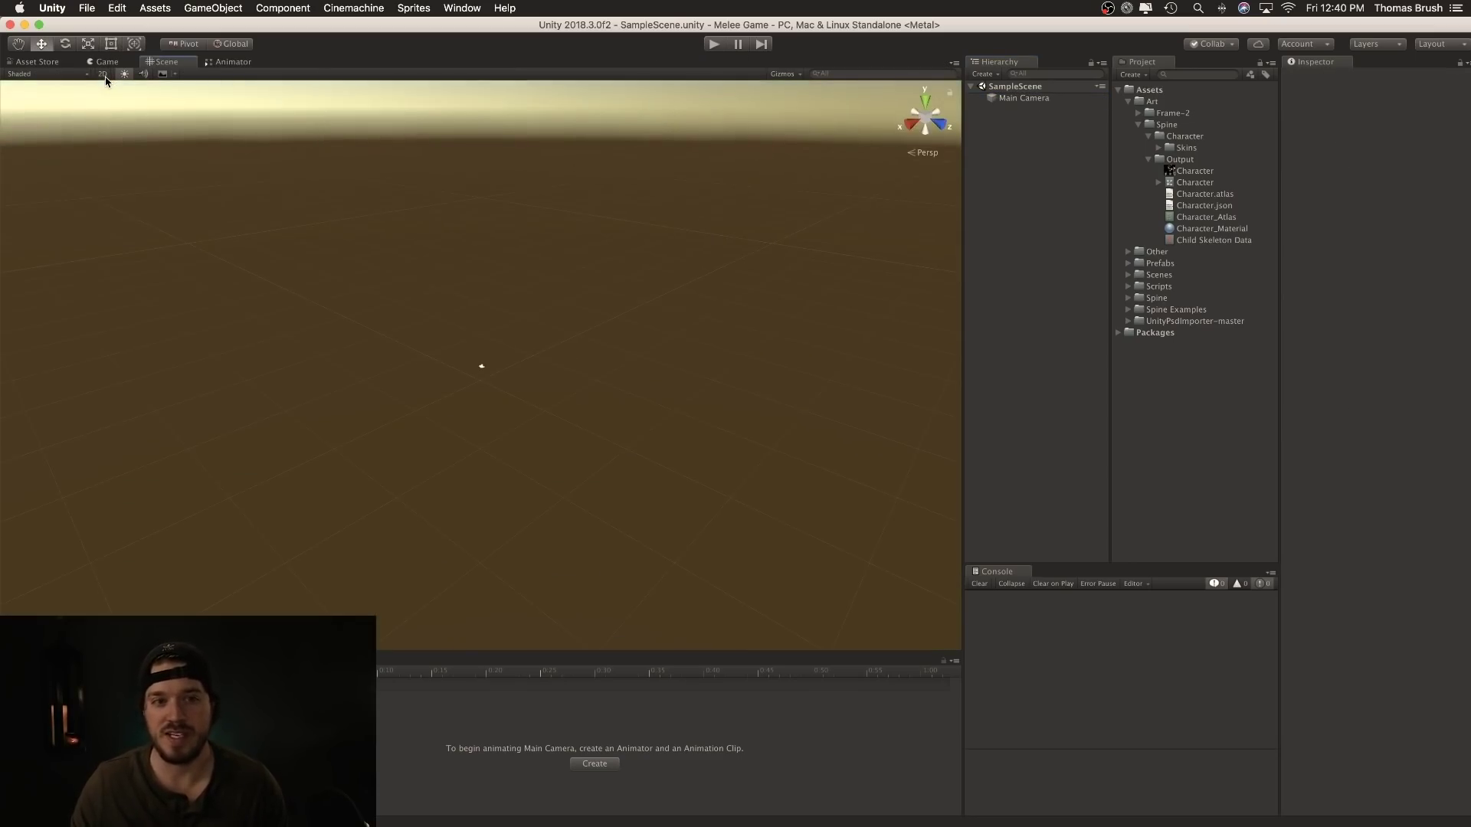
right_drag(299, 306, 457, 341)
click(103, 73)
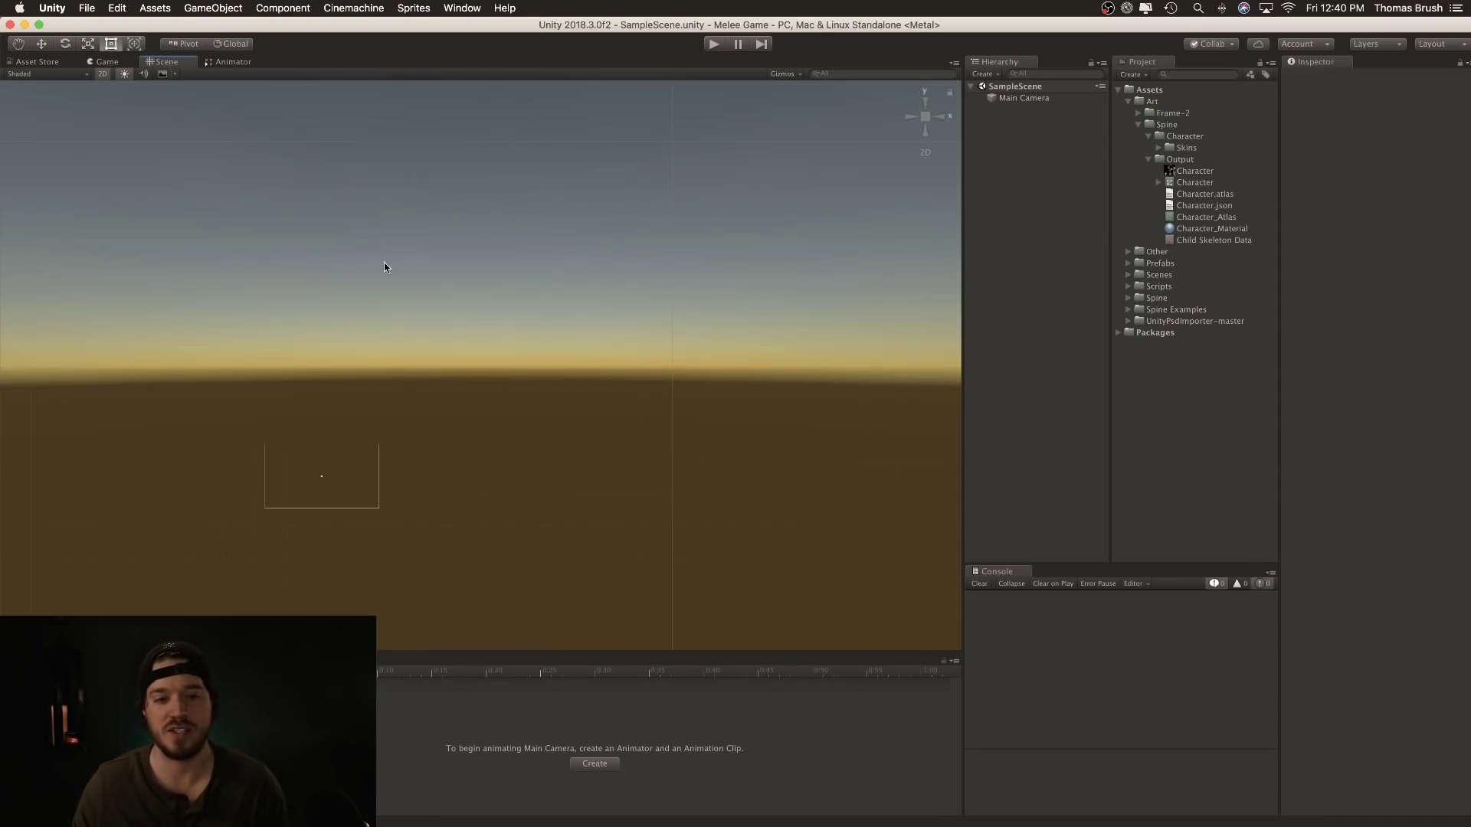
middle_drag(355, 471, 499, 363)
scroll(499, 364, up, 5)
click(1041, 101)
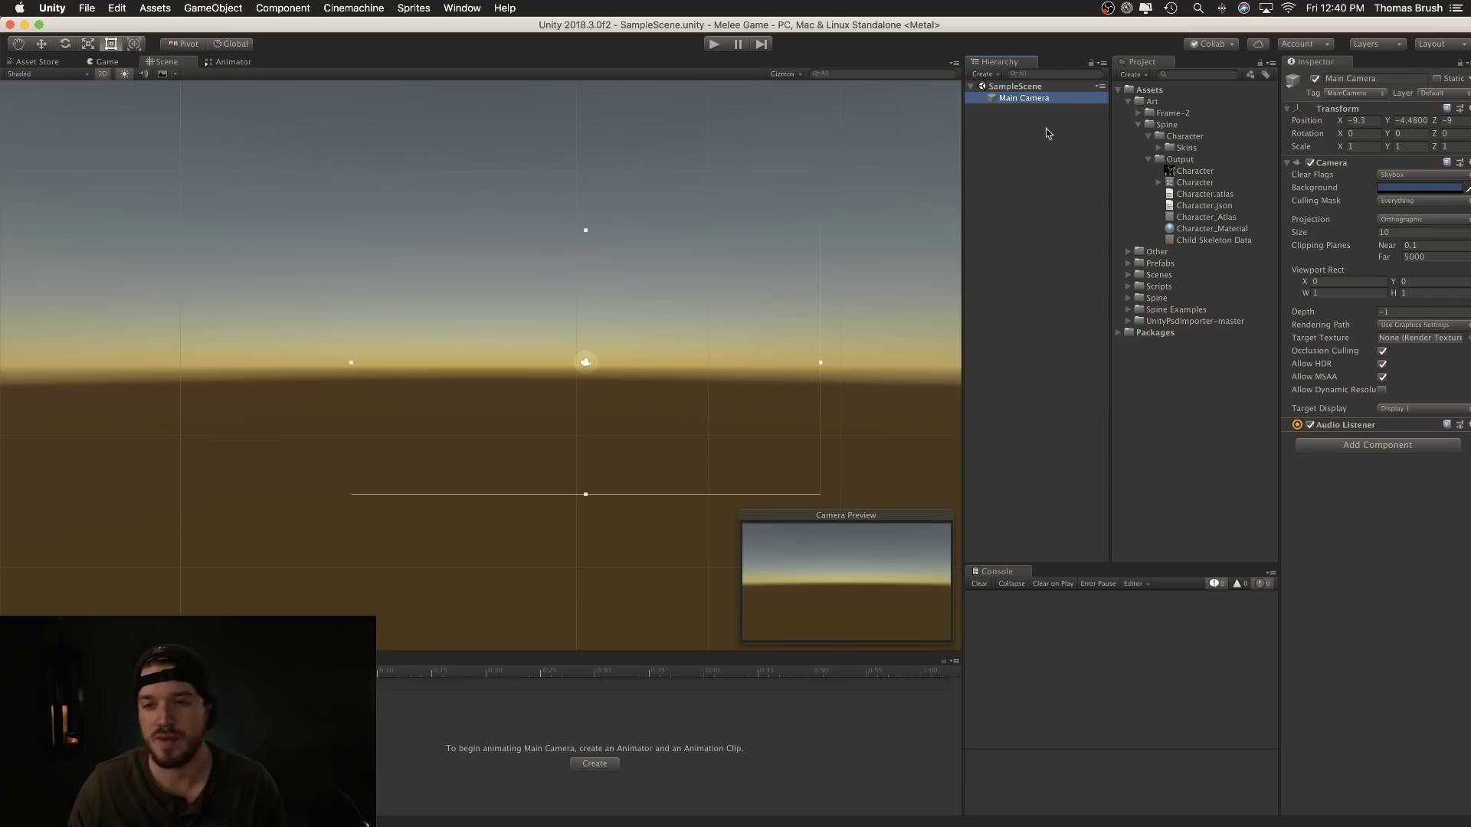
Switch the camera to Perspective, back to Orthographic at Size 10, and collapse the Spine folder
click(1420, 219)
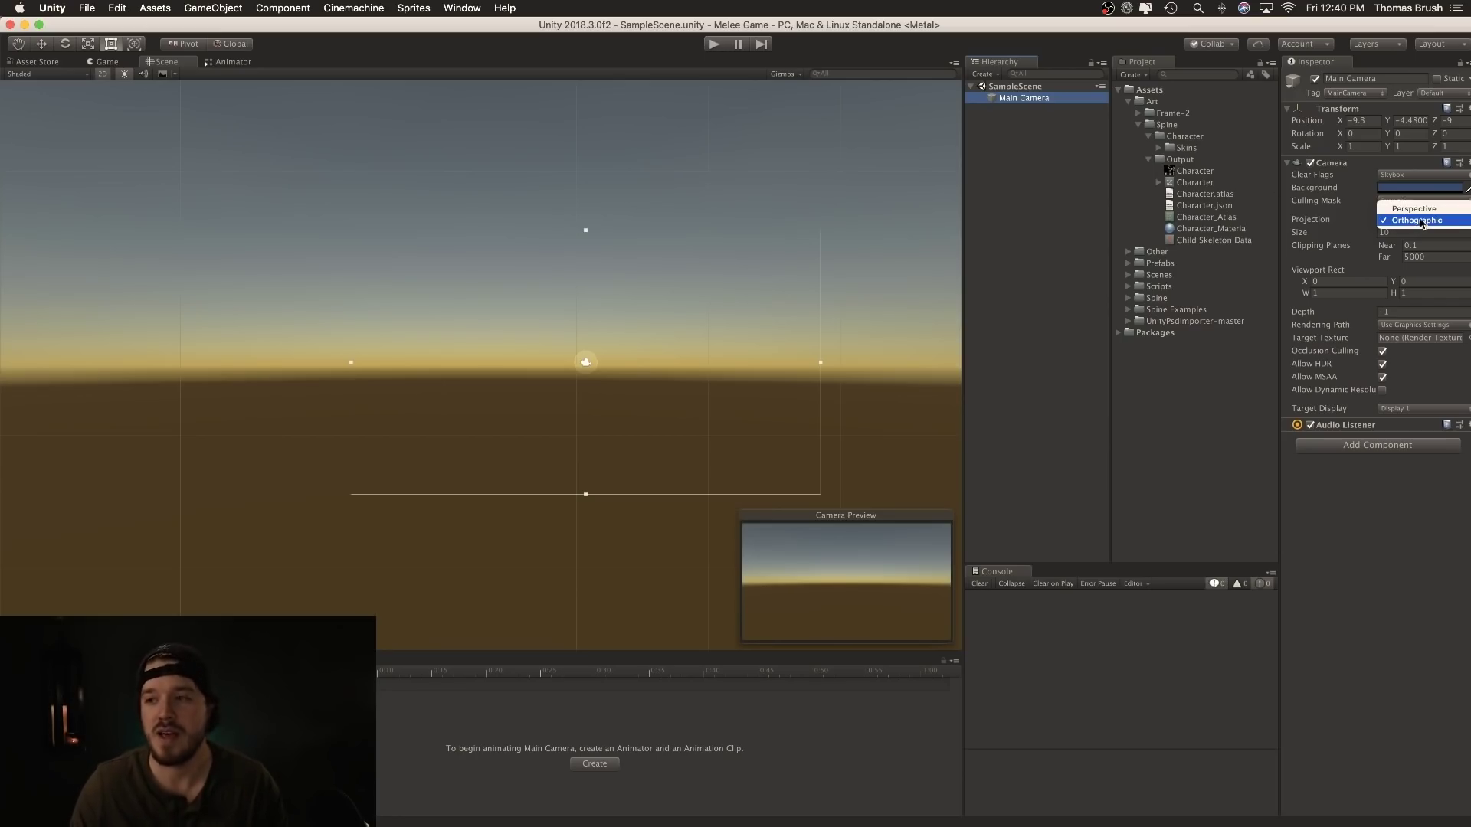
click(1422, 210)
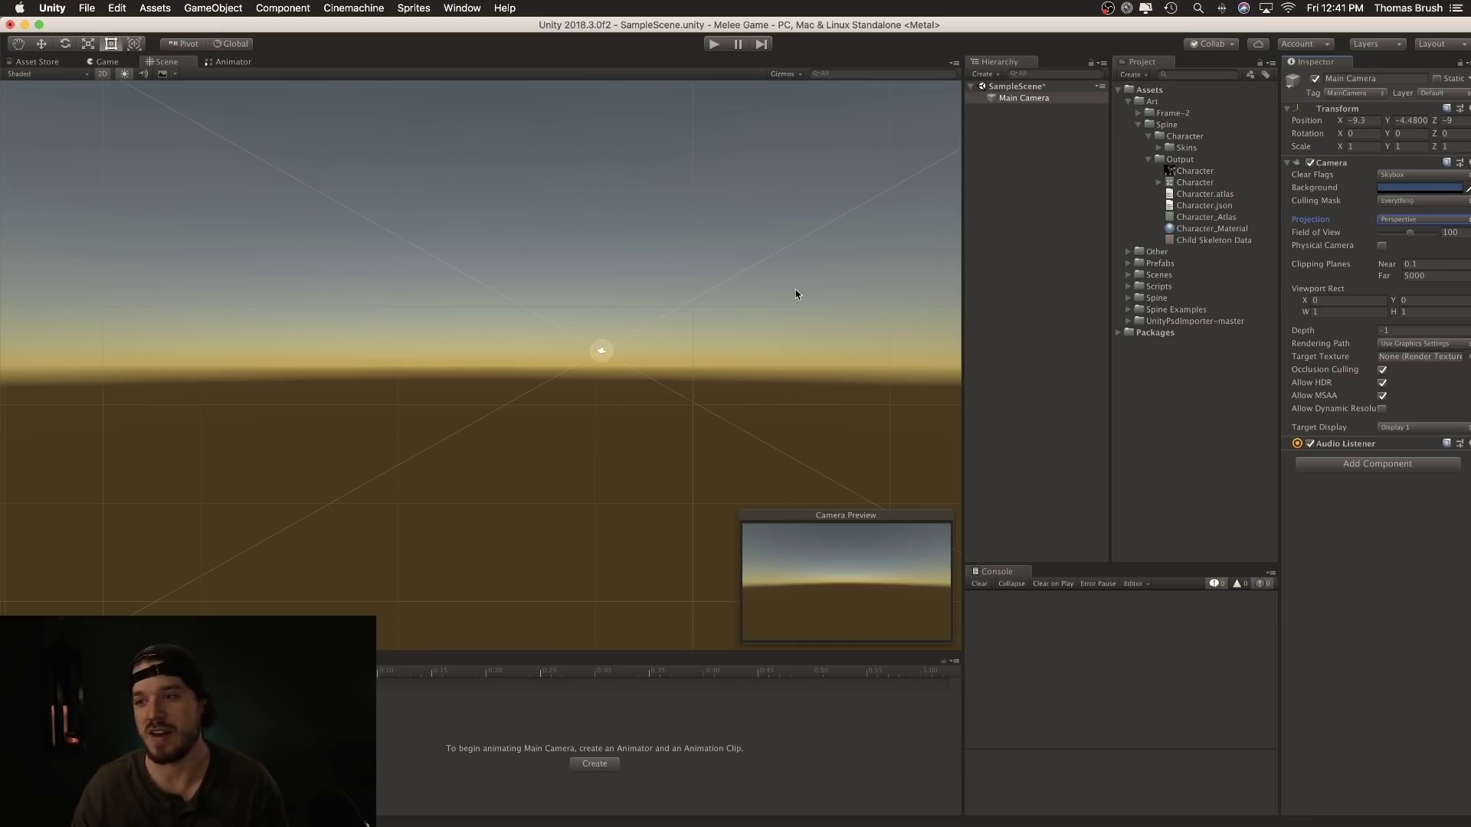
click(1451, 222)
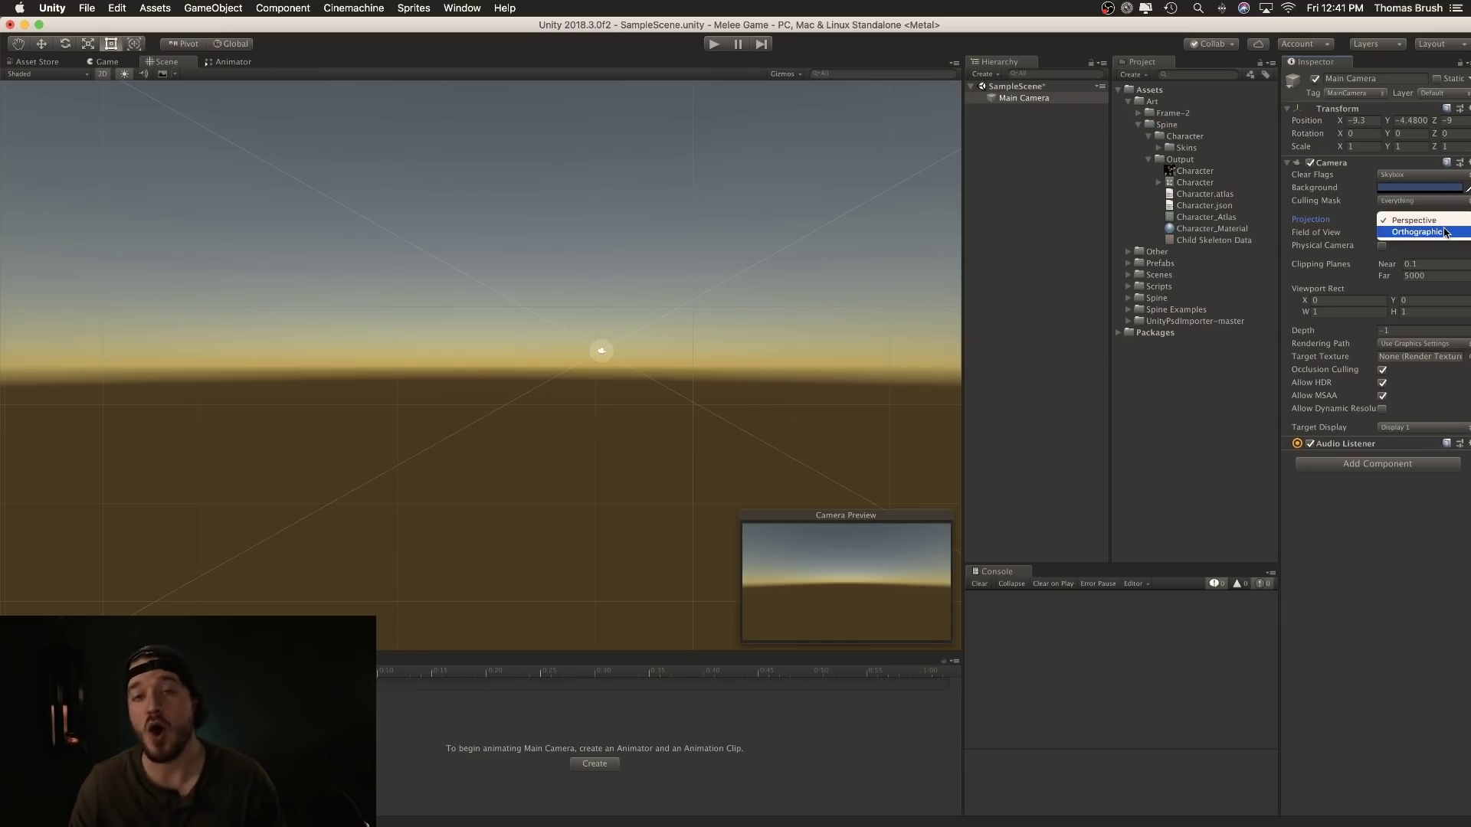
click(1443, 232)
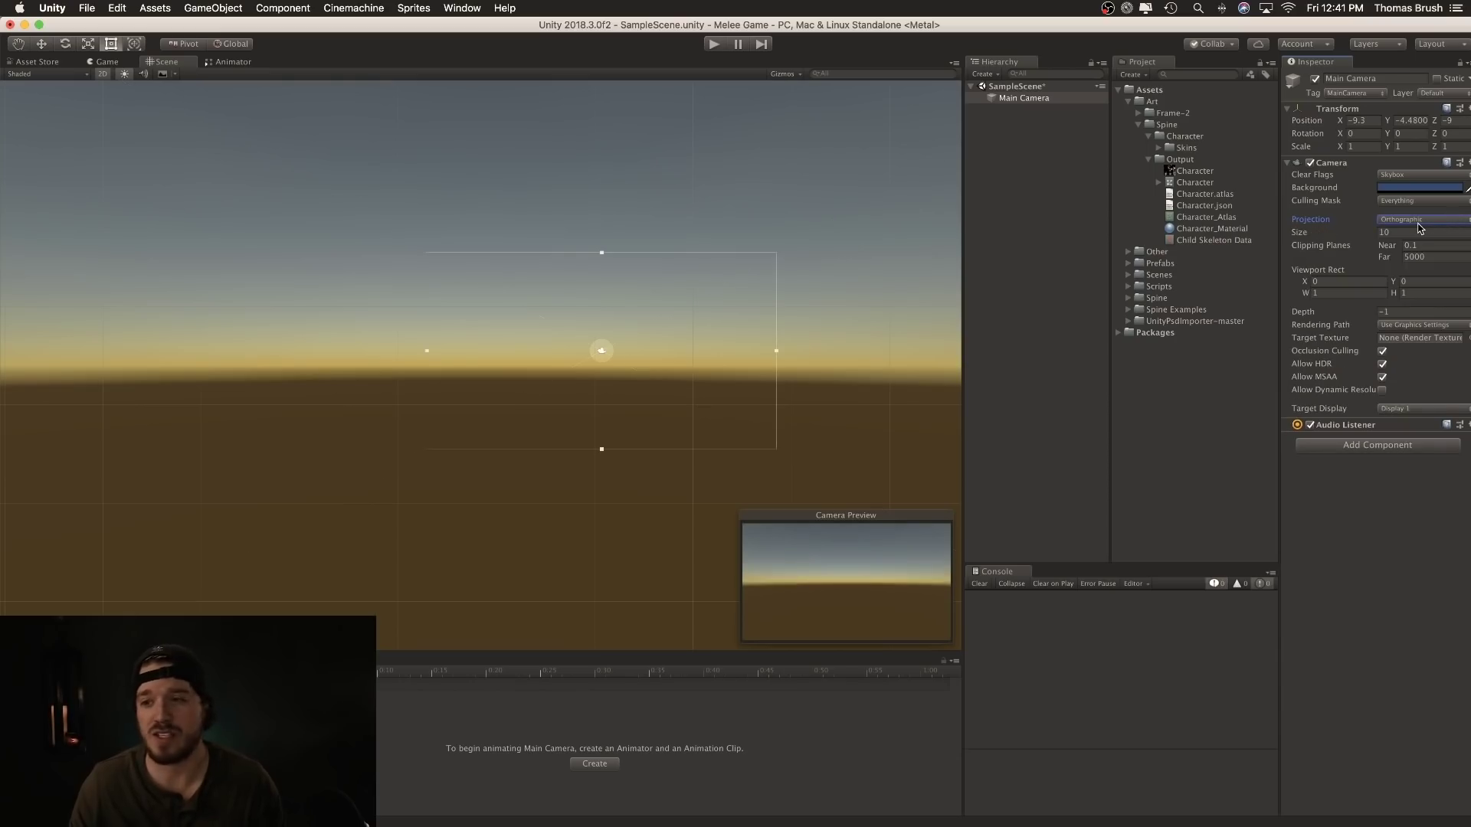
click(1400, 234)
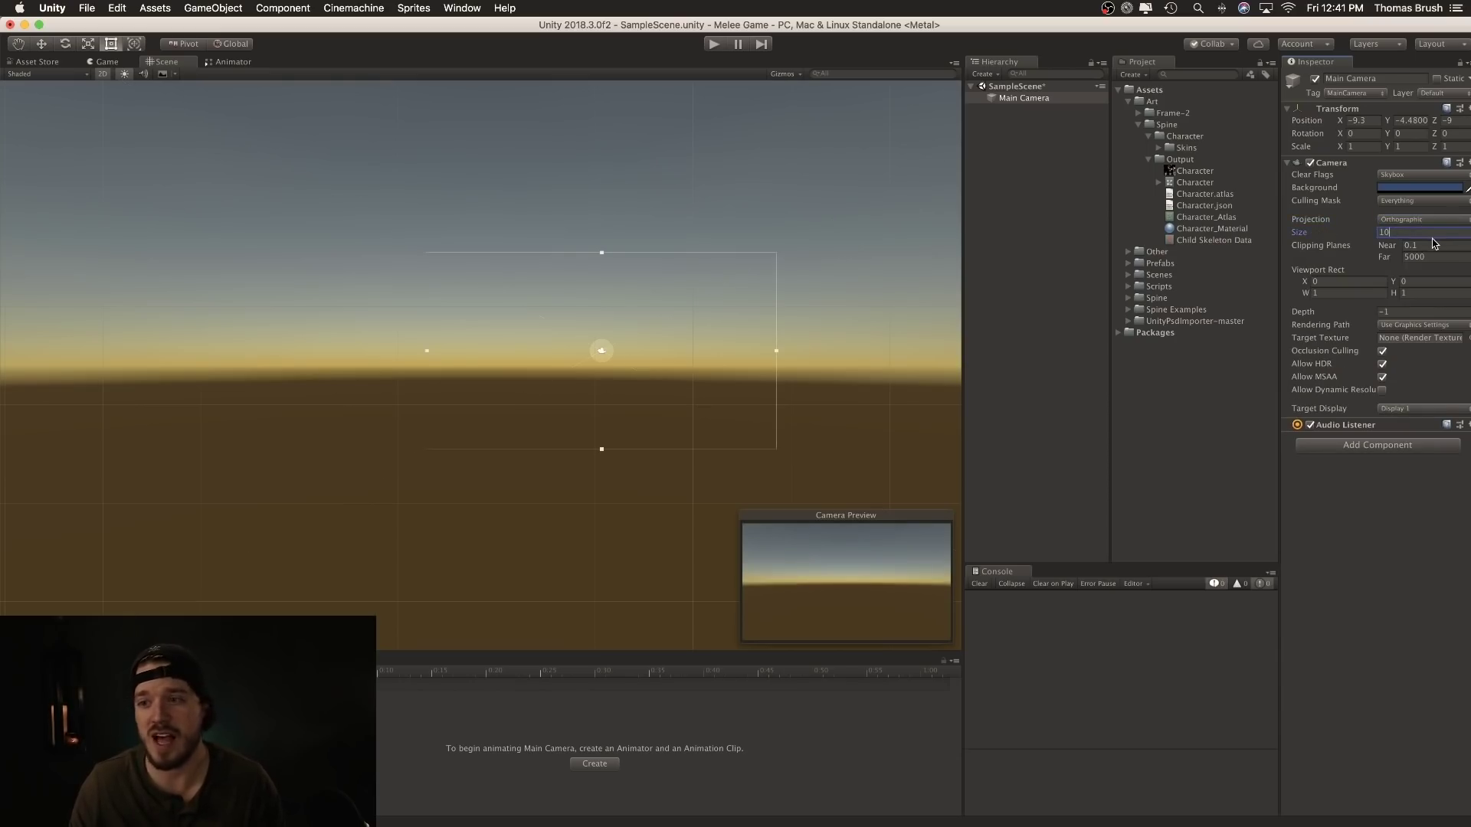
click(1138, 124)
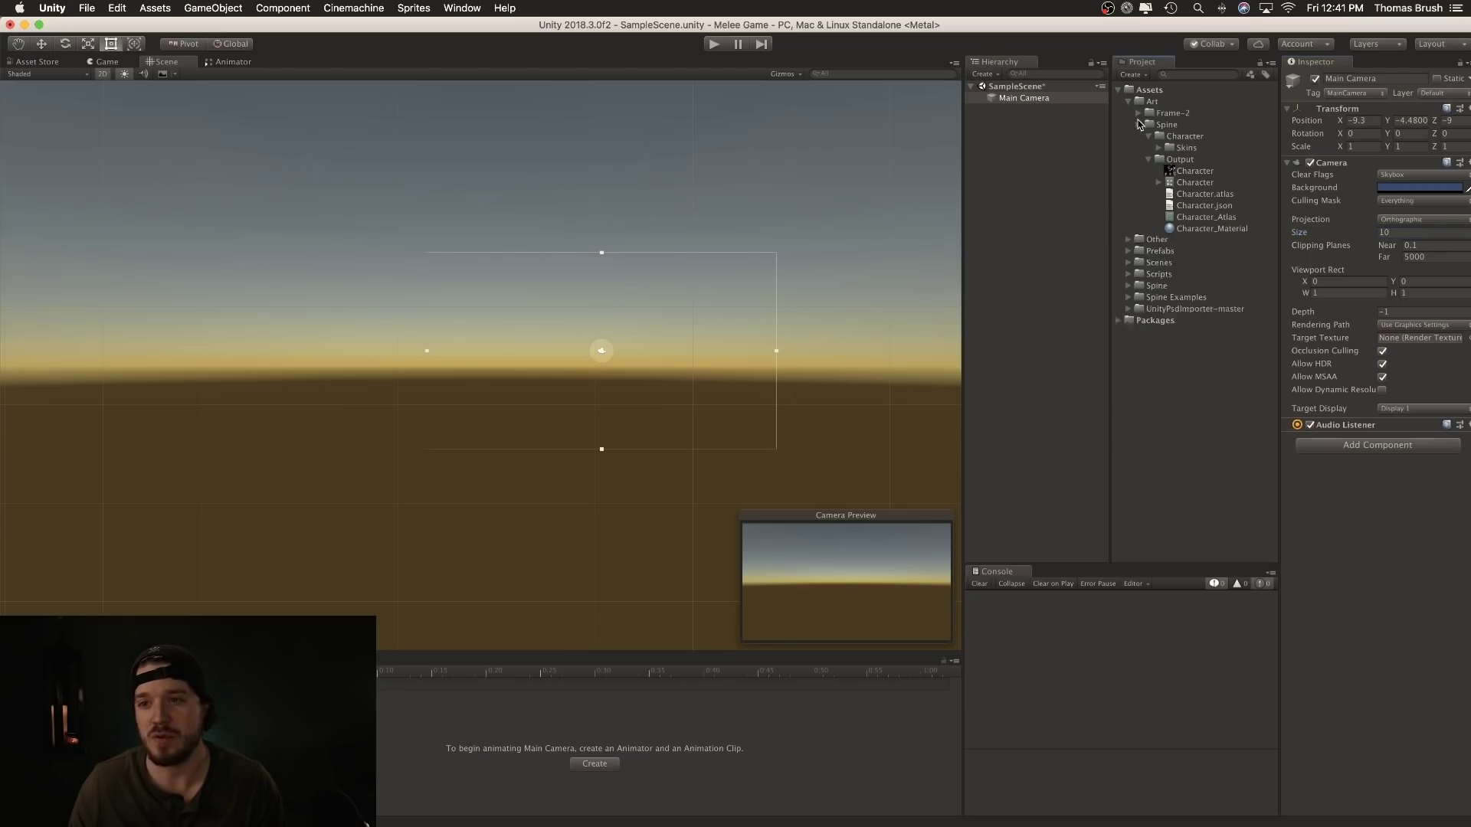
Expand the Frame-2 art folder and inspect the Bushes sprite's import settings
click(1138, 112)
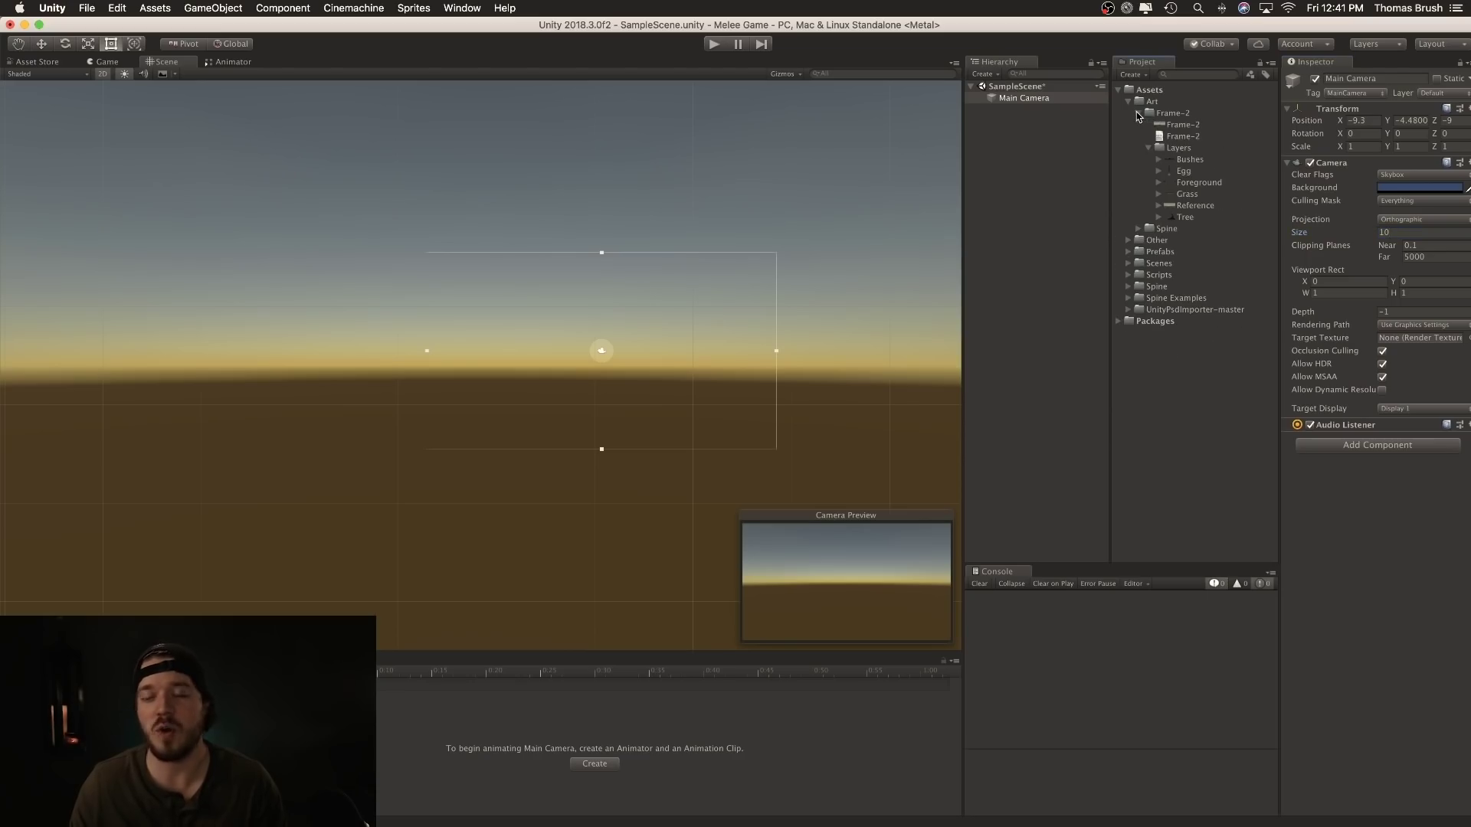
click(1189, 160)
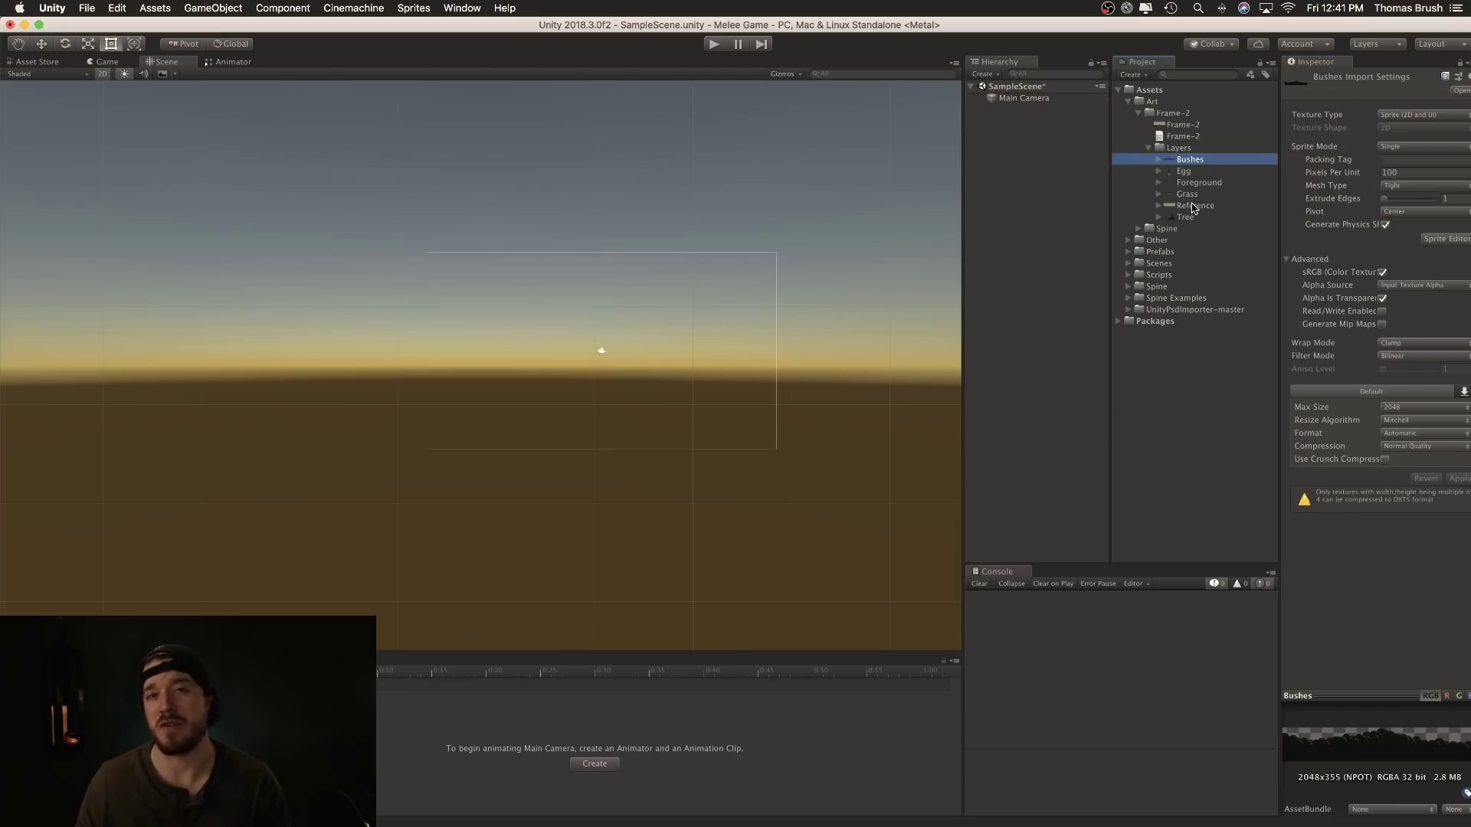
click(1217, 230)
click(1202, 160)
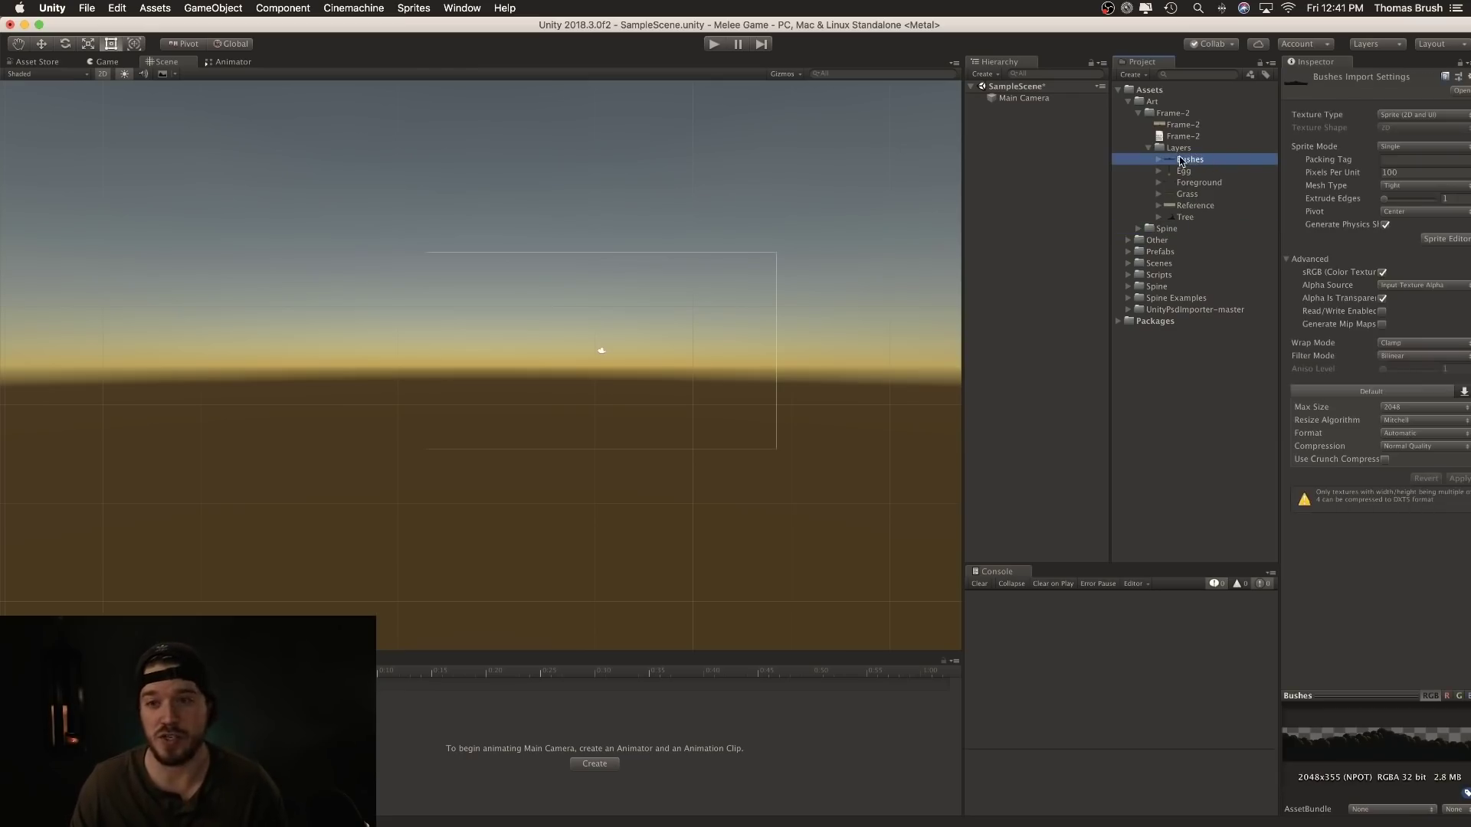
Drag the Bushes, Egg and Foreground sprites into the Hierarchy and frame the Reference sprite
drag(1180, 161, 1026, 115)
drag(1183, 172, 1014, 130)
drag(1197, 182, 1031, 180)
double_click(1012, 156)
key(w)
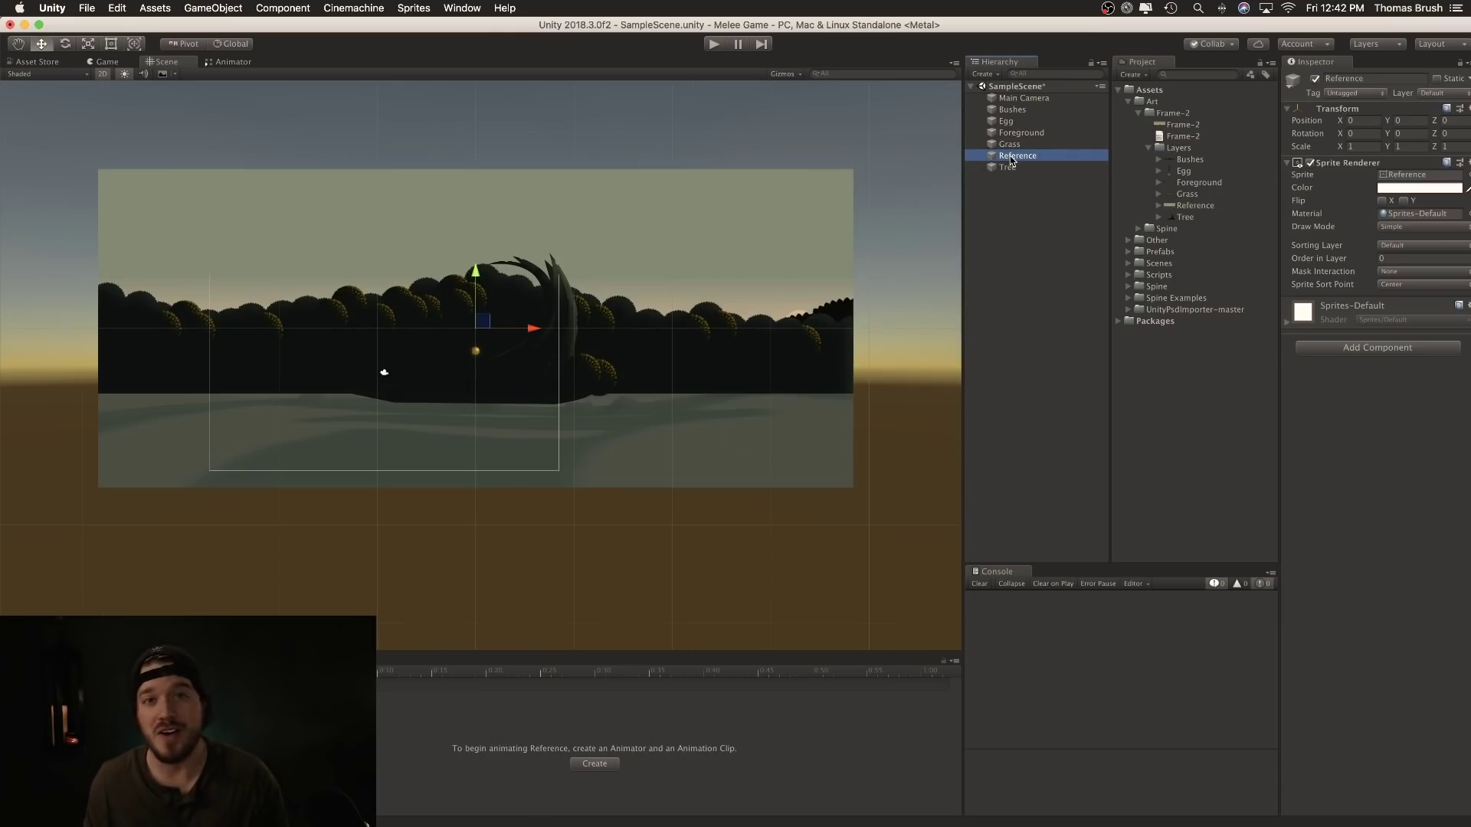